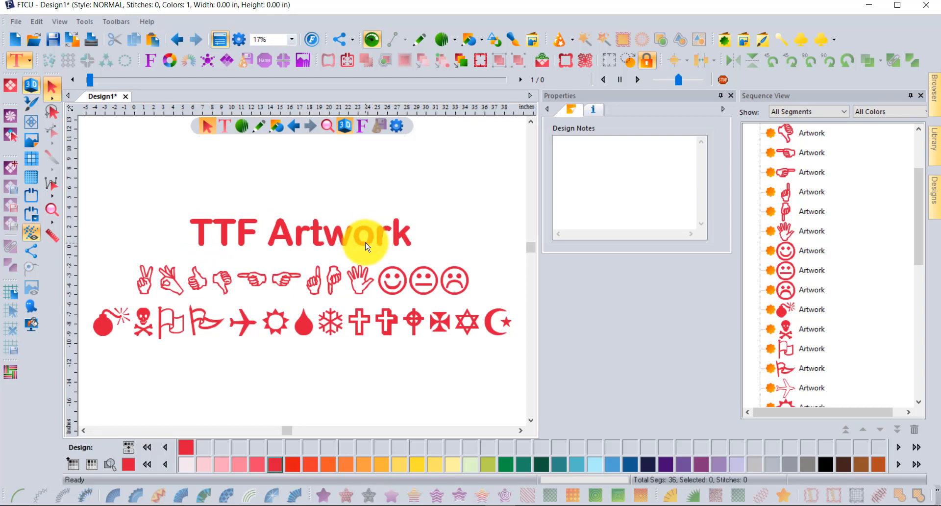
# Step: Open the text tools flyout from the Text tool button
pyautogui.click(14, 67)
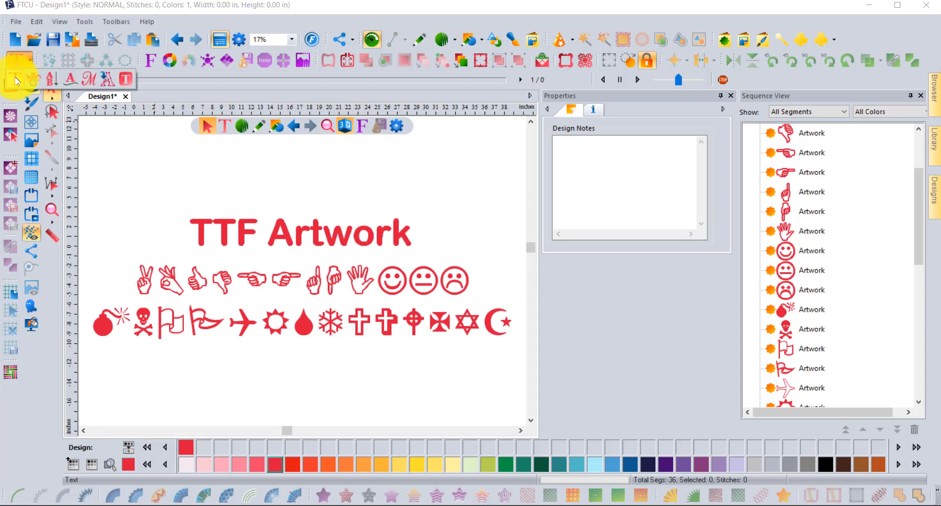
# Step: Place a new Times New Roman MY TEXT lettering object above the heading
pyautogui.click(15, 81)
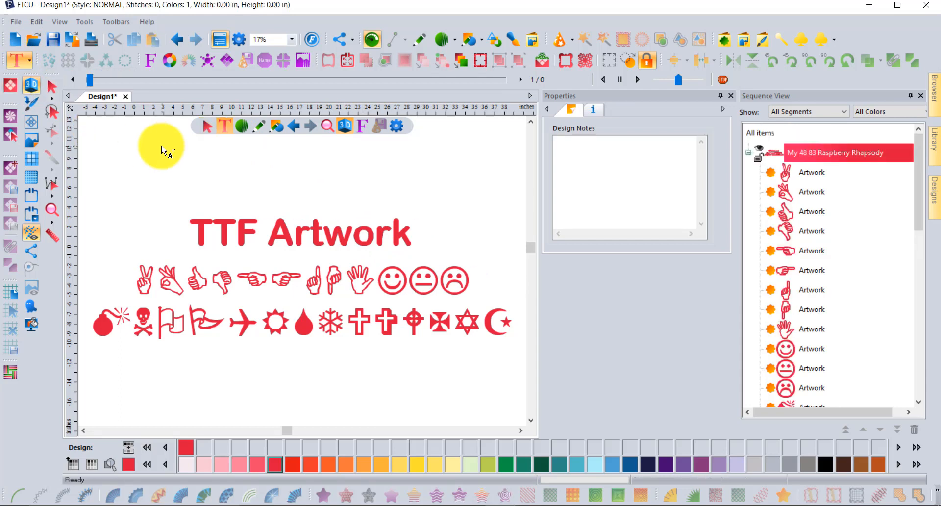
pyautogui.click(187, 166)
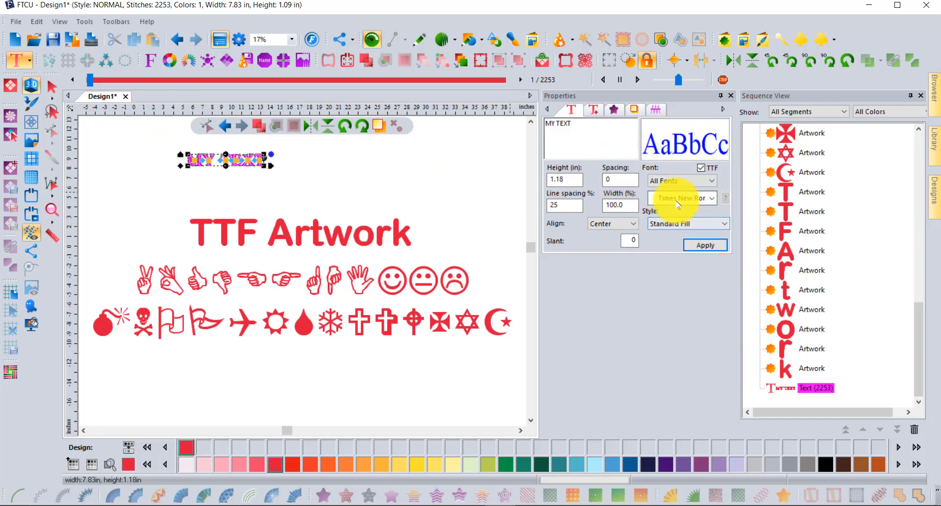
# Step: Preview Trebuchet MS, then switch TTF off to browse the embroidery font list
pyautogui.click(712, 198)
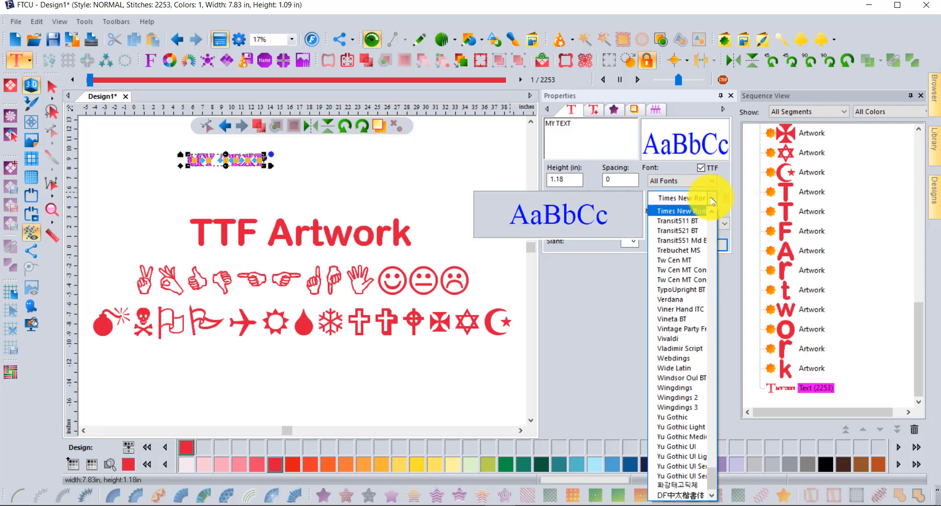
pyautogui.click(691, 251)
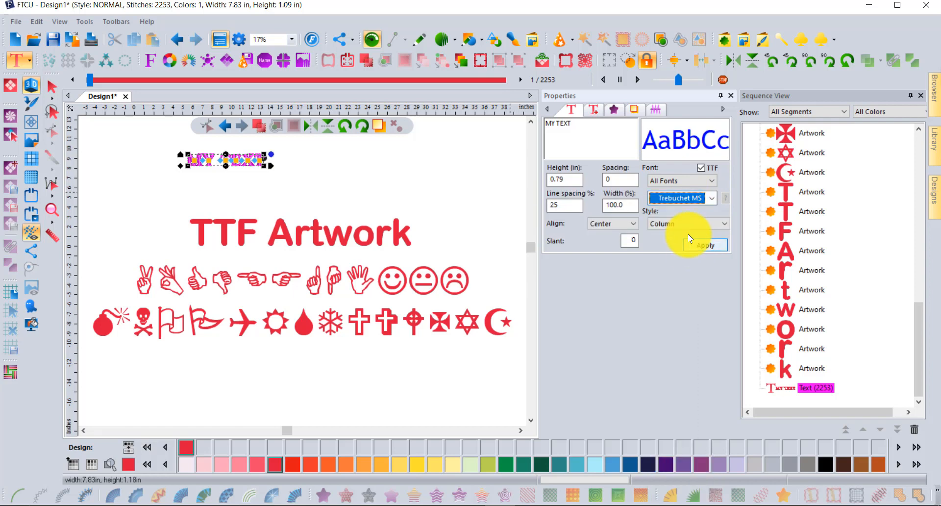
pyautogui.click(702, 169)
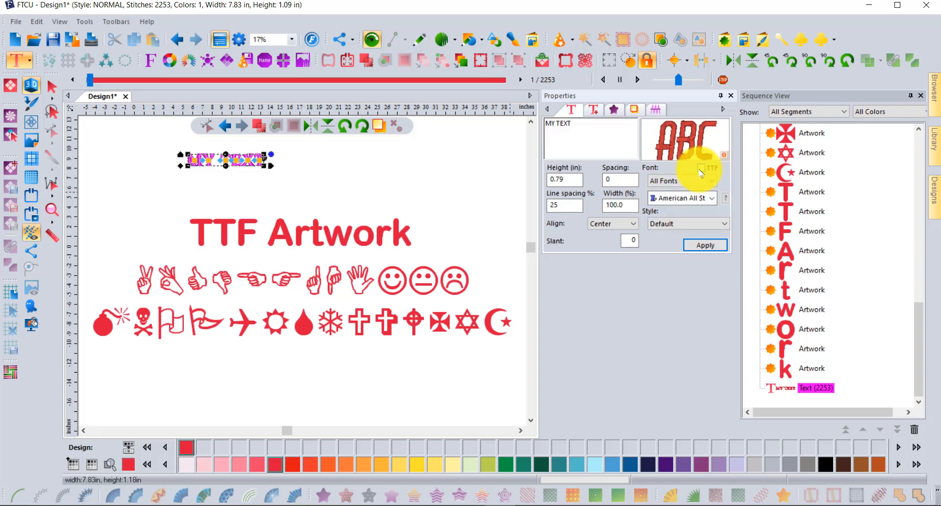
pyautogui.click(695, 199)
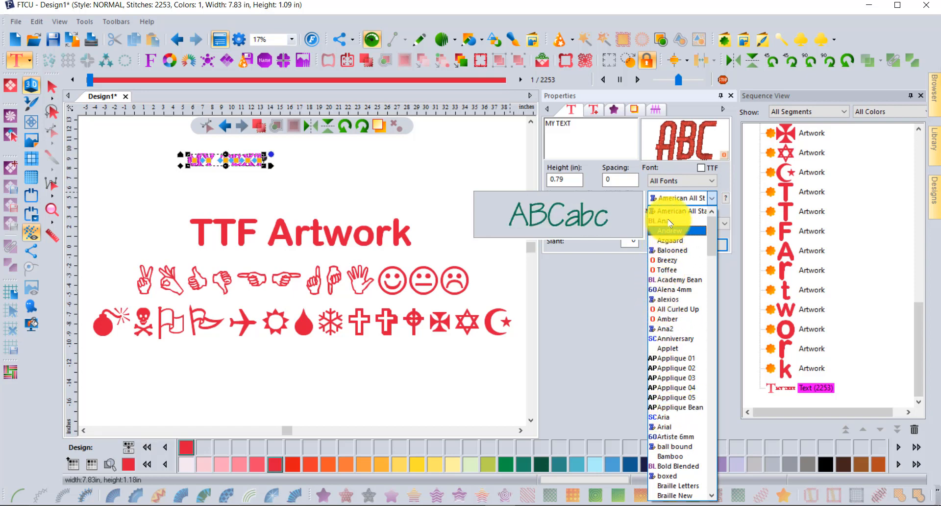
pyautogui.click(602, 304)
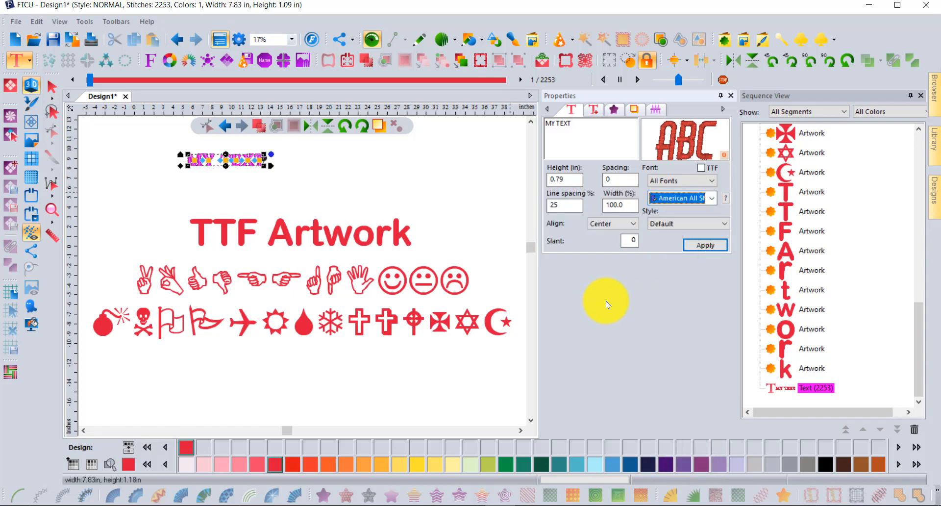
pyautogui.click(701, 169)
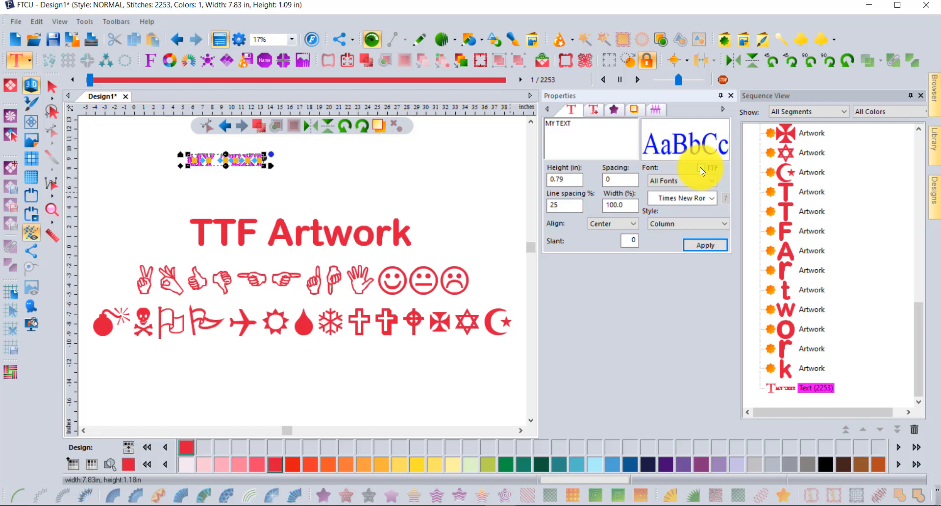
# Step: With TTF enabled, apply Trebuchet MS to the MY TEXT lettering
pyautogui.click(699, 168)
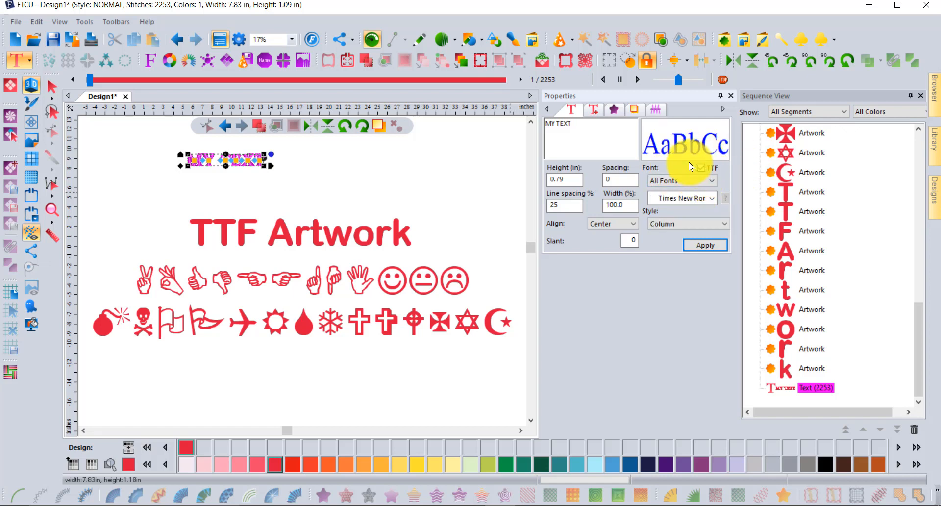
pyautogui.click(701, 168)
pyautogui.click(701, 169)
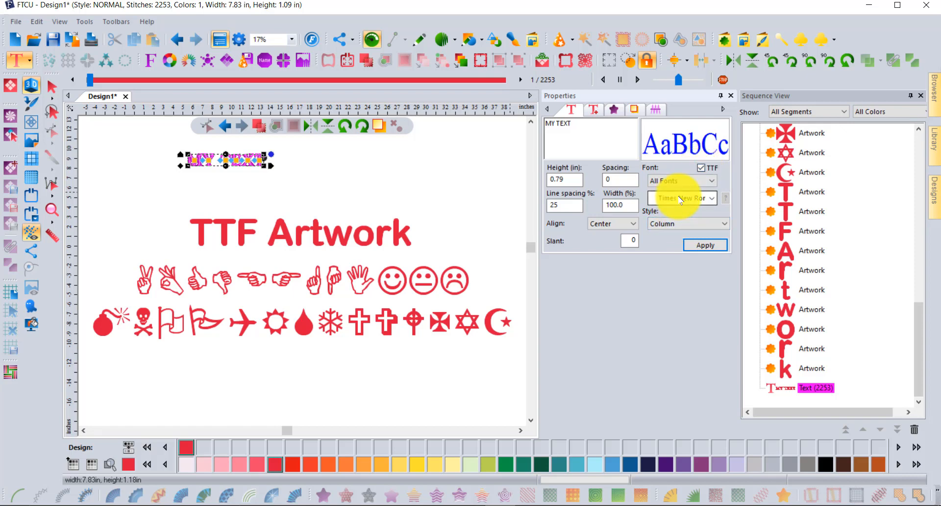
pyautogui.click(680, 198)
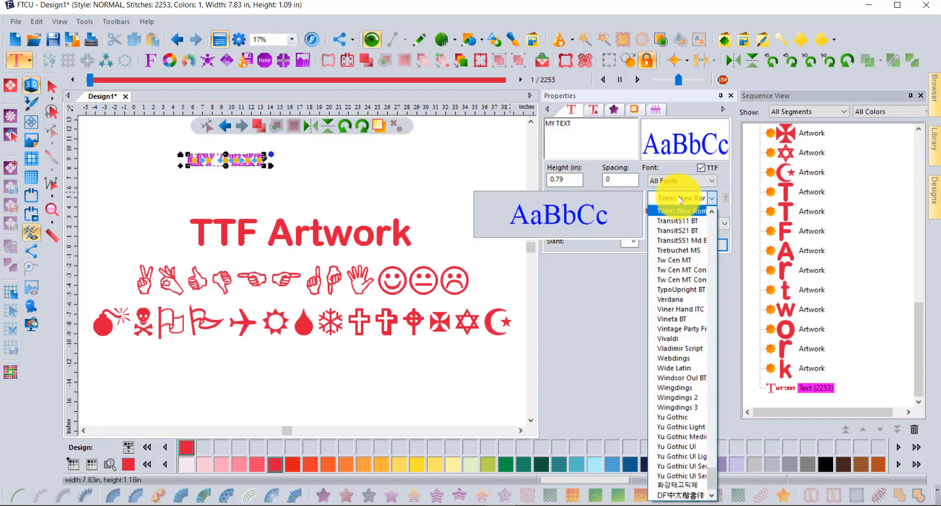
pyautogui.click(679, 251)
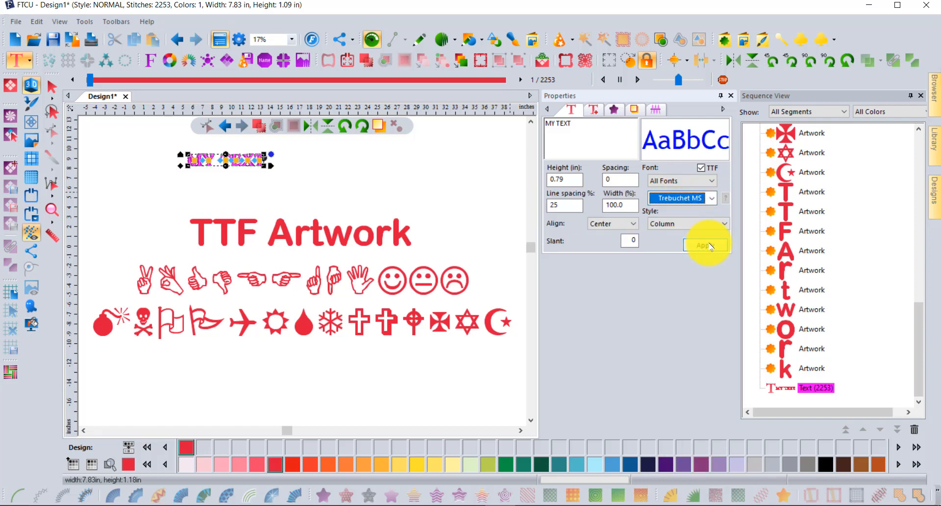
pyautogui.click(704, 245)
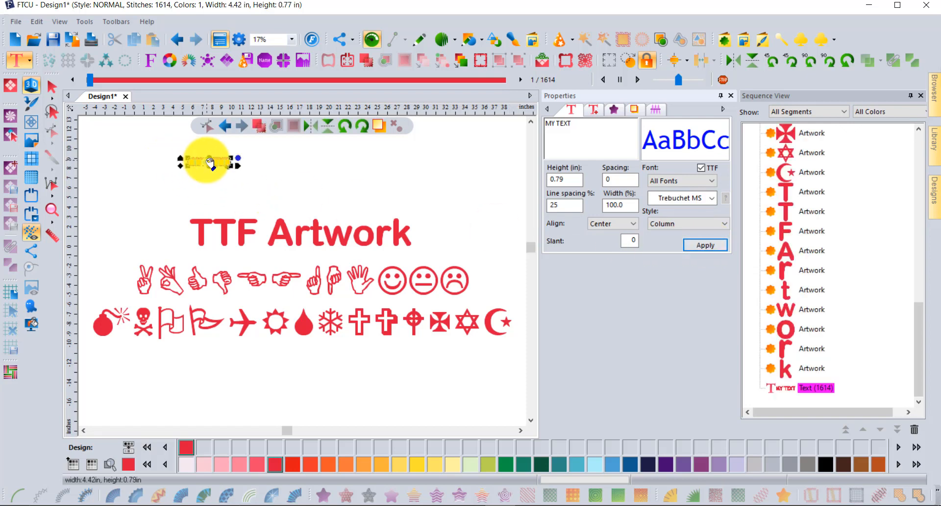
# Step: Apply the condensed Tw Cen MT font to MY TEXT, making it 3.02 in wide
pyautogui.scroll(5, 186, 166)
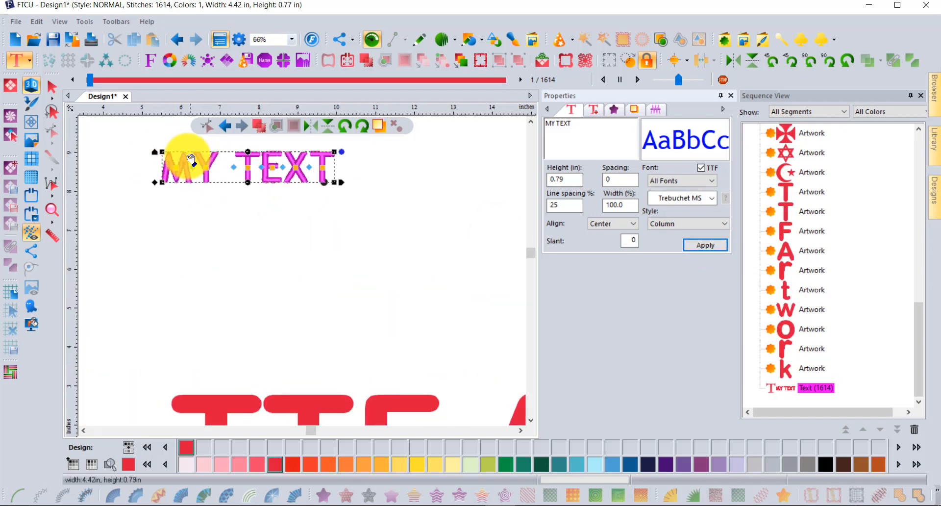
pyautogui.scroll(3, 248, 147)
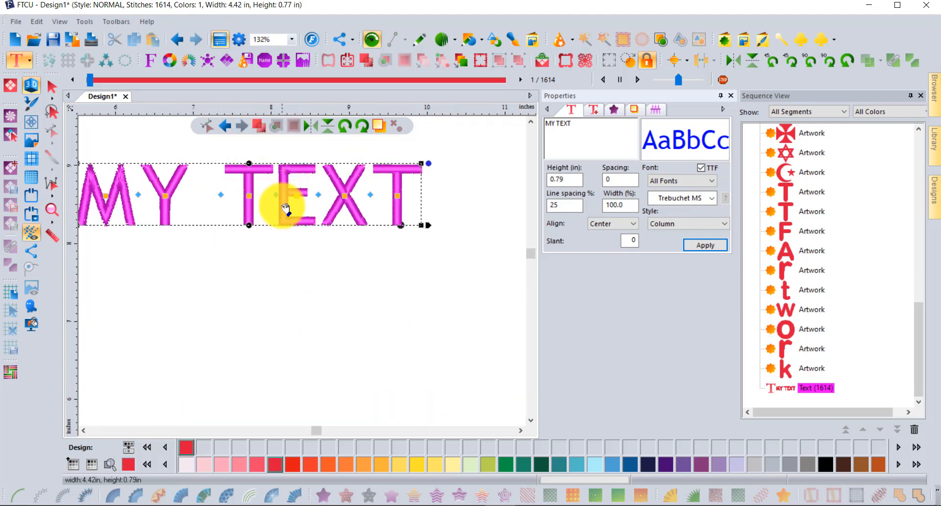
pyautogui.click(672, 197)
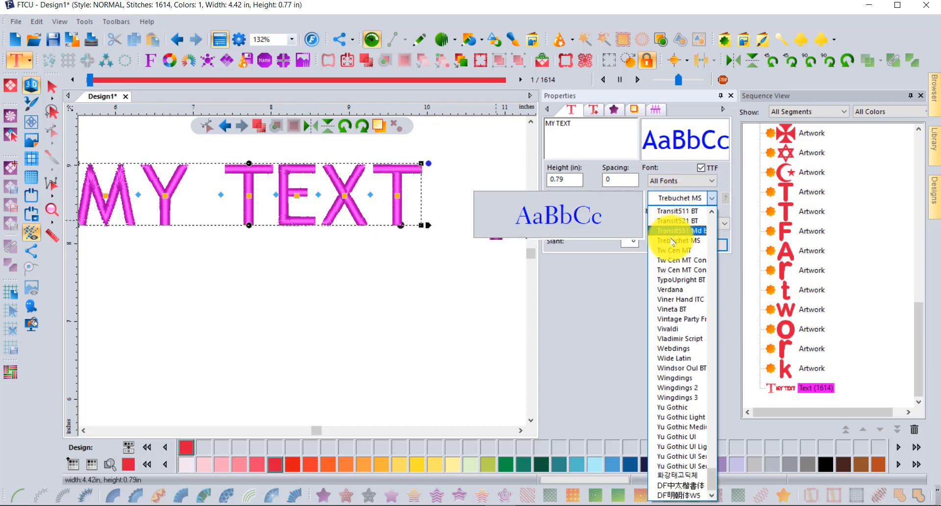
pyautogui.click(675, 262)
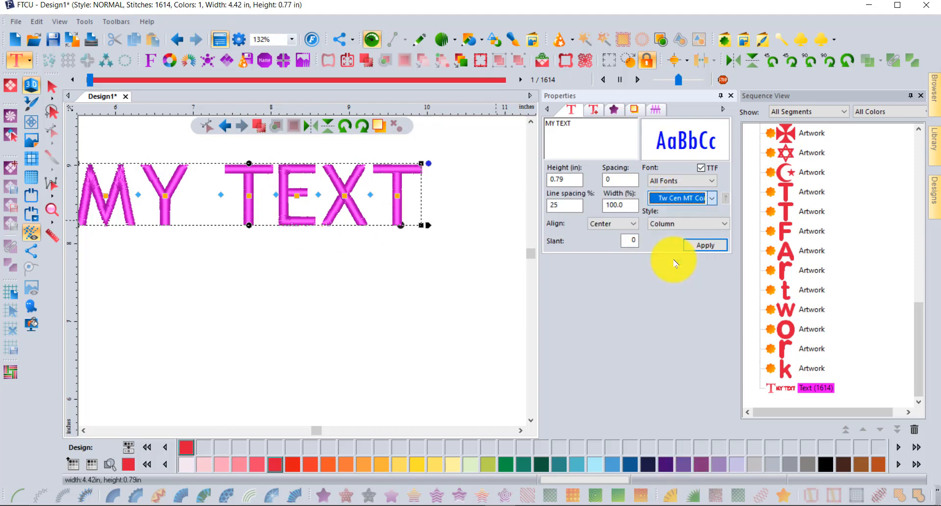
pyautogui.click(705, 244)
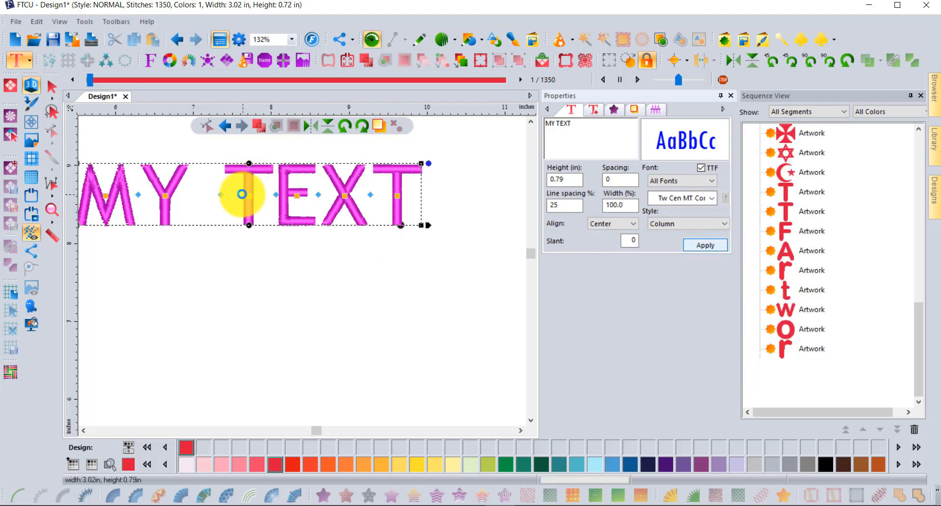
# Step: Return to the Select tool and deselect the MY TEXT lettering
pyautogui.click(83, 430)
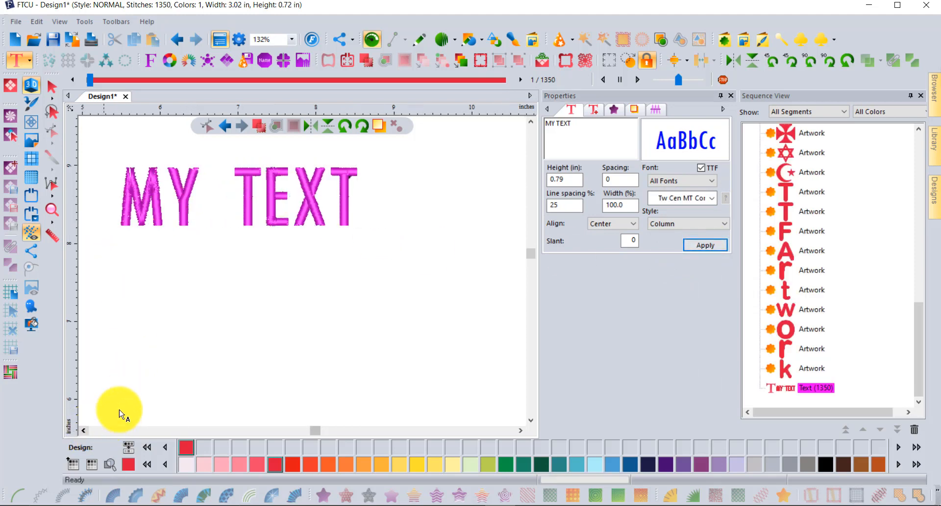
pyautogui.click(51, 88)
pyautogui.click(360, 213)
pyautogui.scroll(-2, 361, 218)
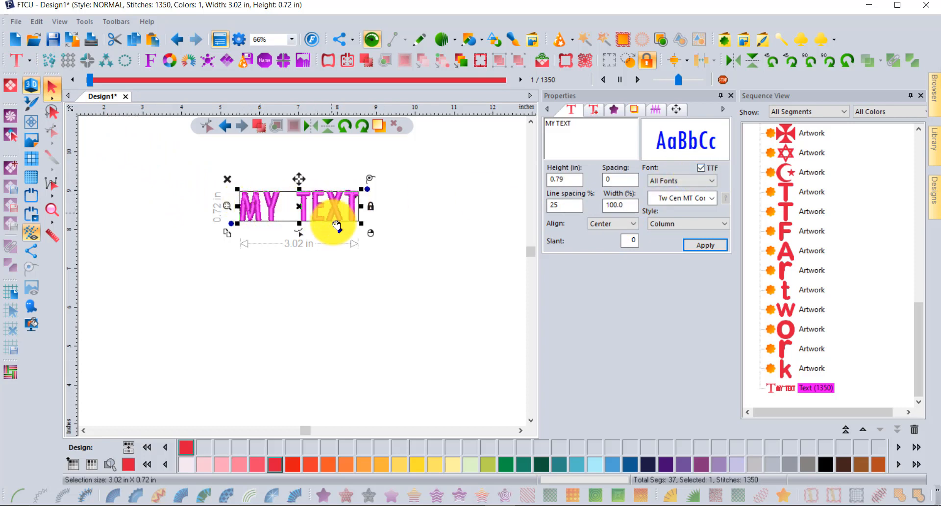
pyautogui.click(328, 293)
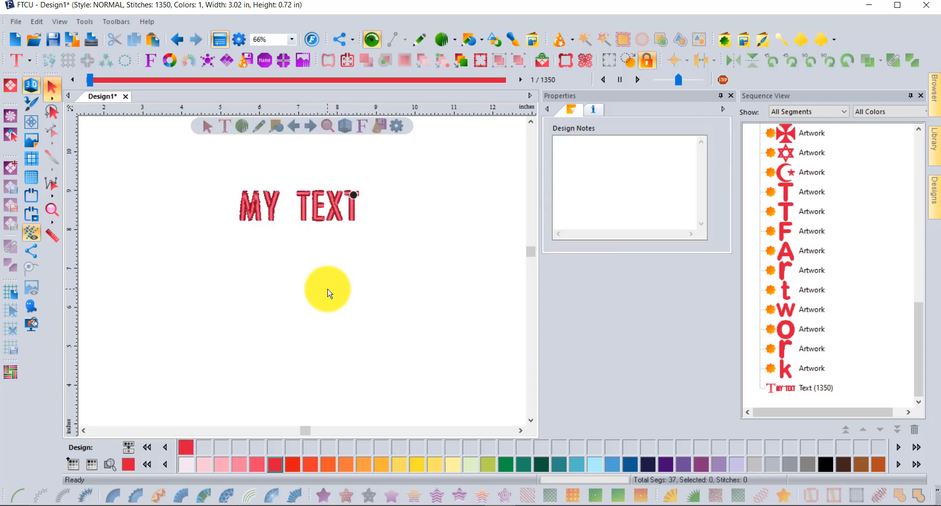
pyautogui.scroll(-3, 327, 293)
pyautogui.scroll(1, 328, 293)
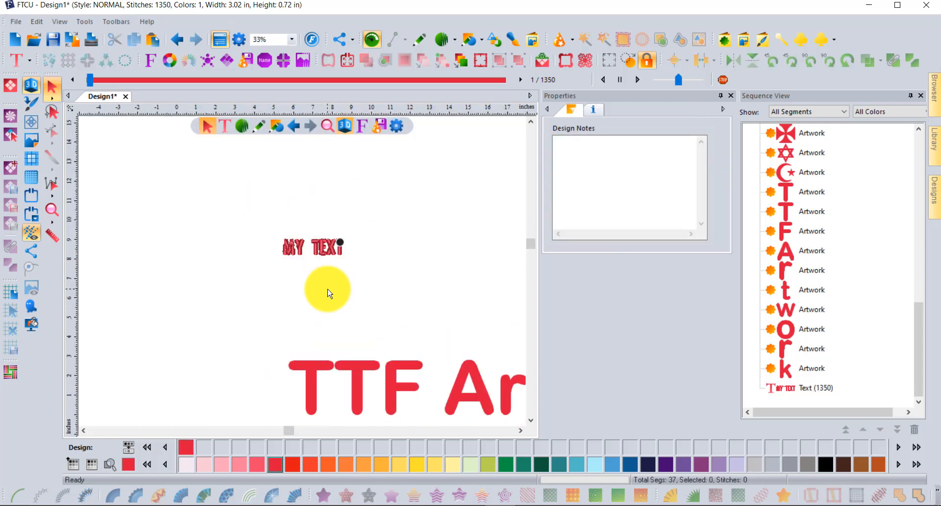
# Step: Reopen the text tools flyout from the Text tool button
pyautogui.click(17, 62)
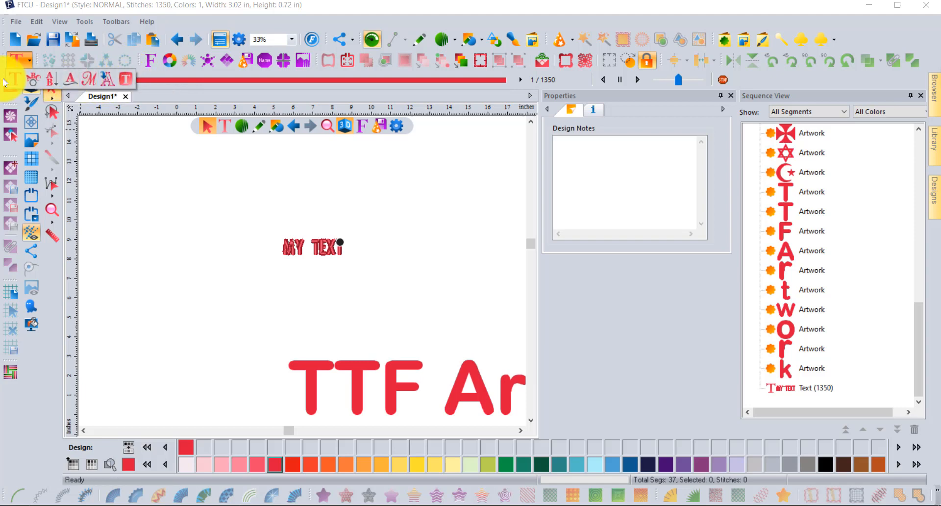
# Step: Start an Import TTF Artwork and select the name in its text field
pyautogui.click(105, 79)
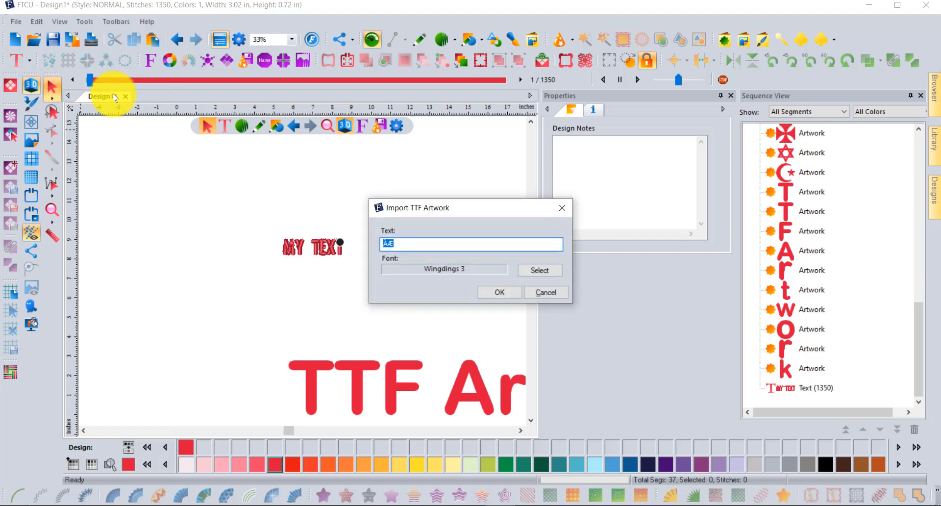
pyautogui.moveTo(447, 211); pyautogui.dragTo(237, 159)
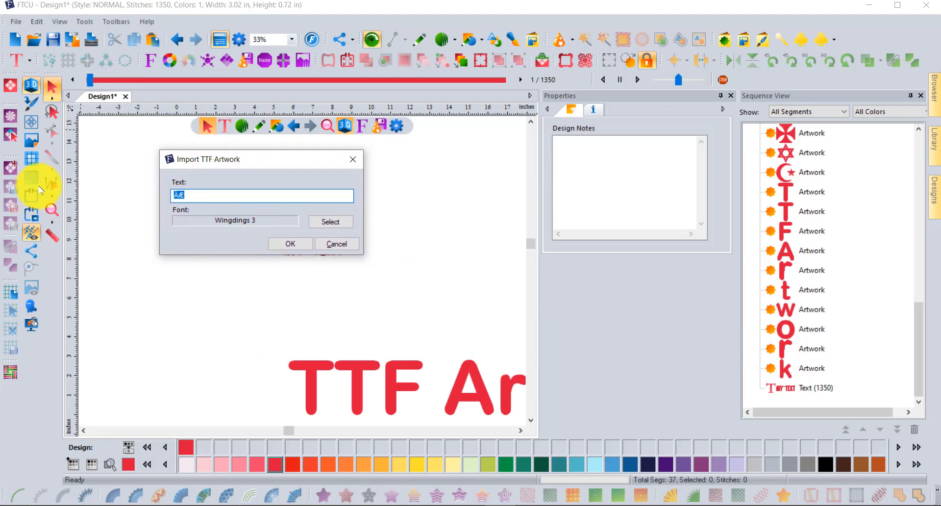
pyautogui.moveTo(197, 195); pyautogui.dragTo(160, 194)
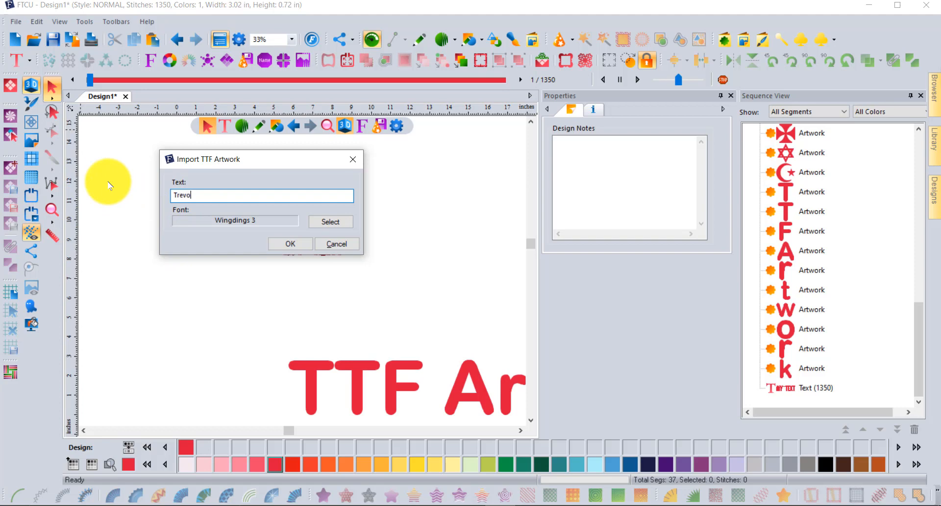
# Step: Choose the Arial Rounded MT font in Bold Oblique style for the artwork
pyautogui.click(335, 221)
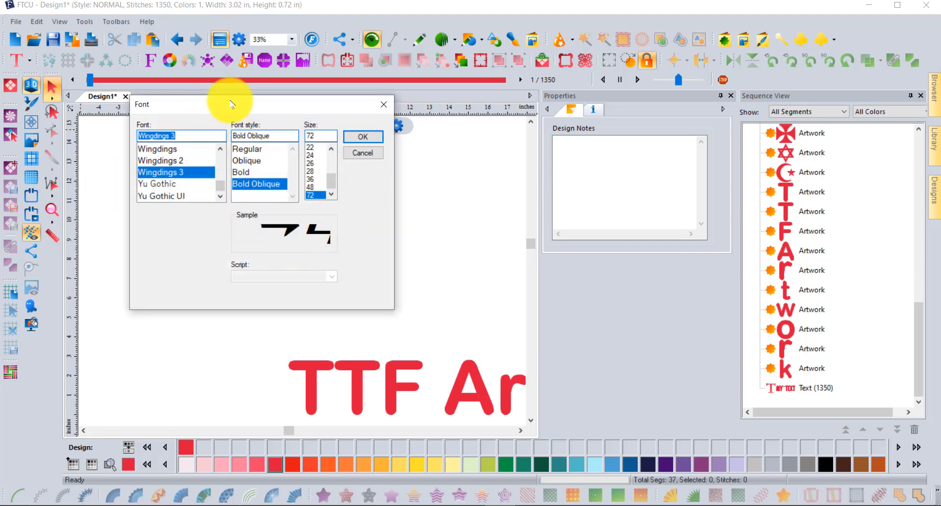
pyautogui.moveTo(245, 106); pyautogui.dragTo(311, 100)
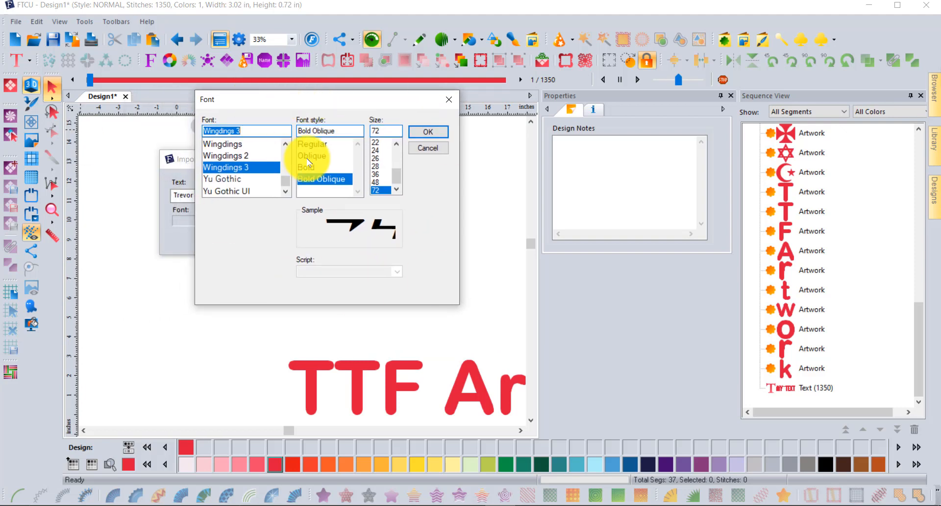
pyautogui.scroll(2, 273, 179)
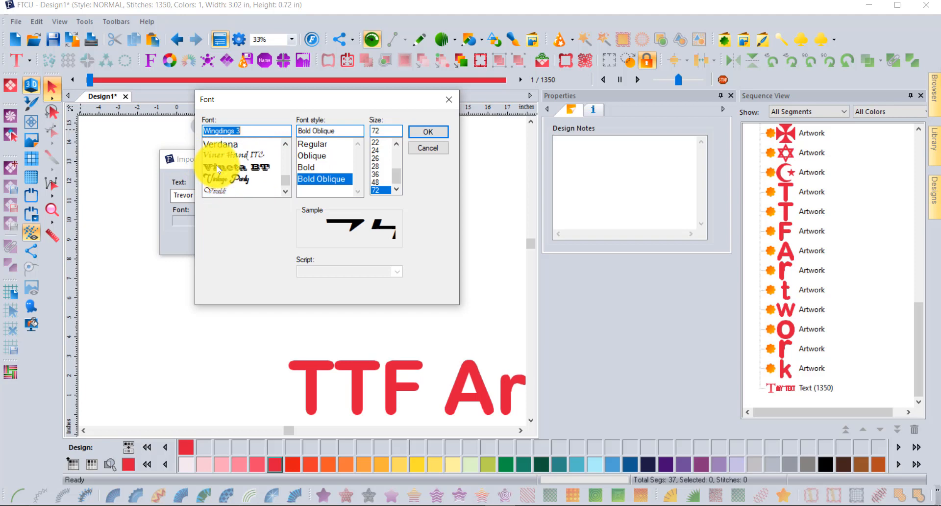
pyautogui.moveTo(284, 183); pyautogui.dragTo(288, 156)
pyautogui.scroll(-3, 270, 159)
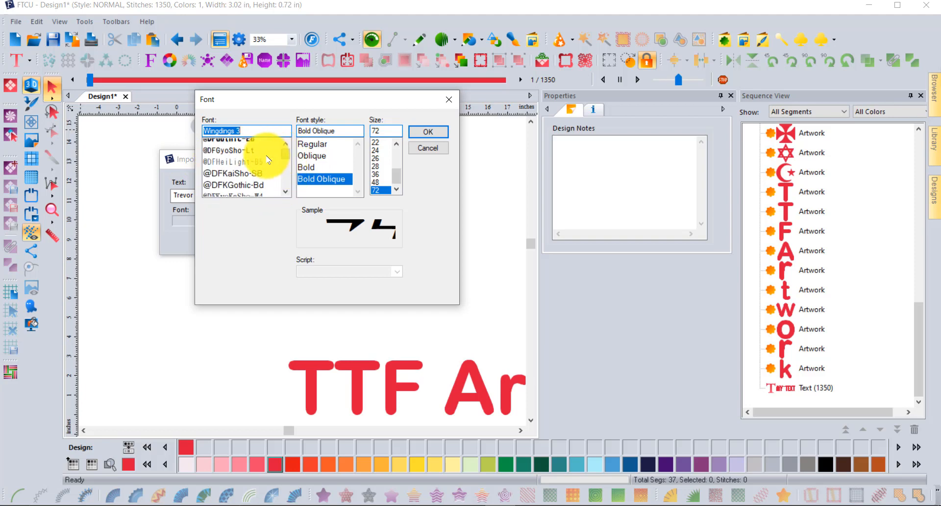
pyautogui.scroll(-8, 269, 160)
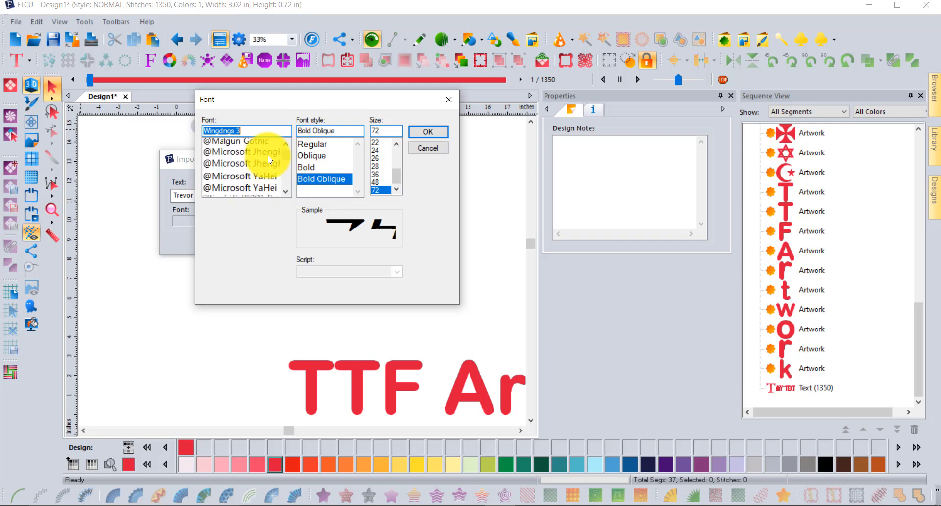
pyautogui.scroll(-5, 269, 159)
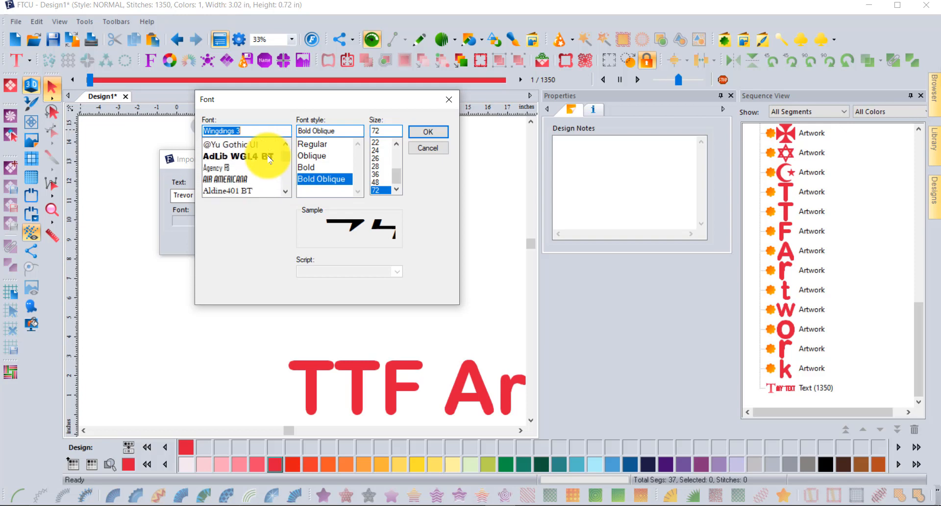
pyautogui.scroll(-4, 263, 161)
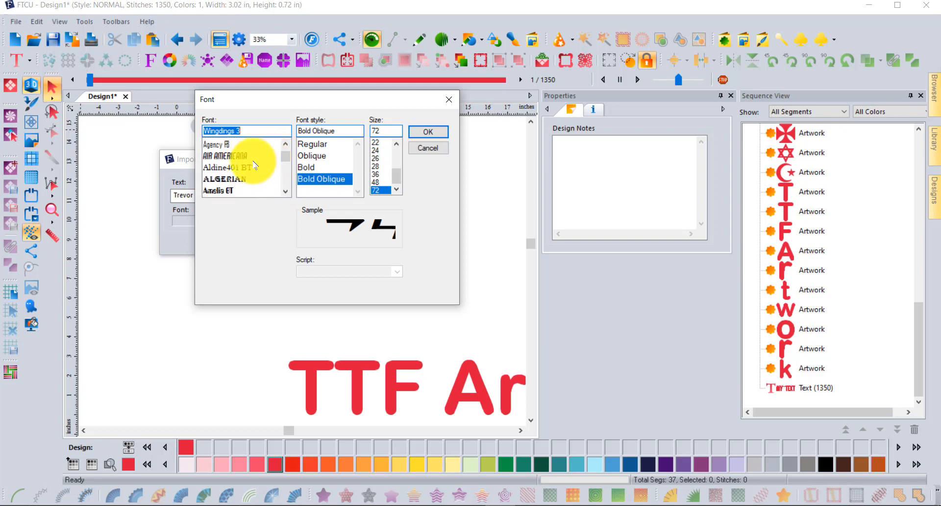
pyautogui.scroll(-1, 255, 166)
pyautogui.click(242, 167)
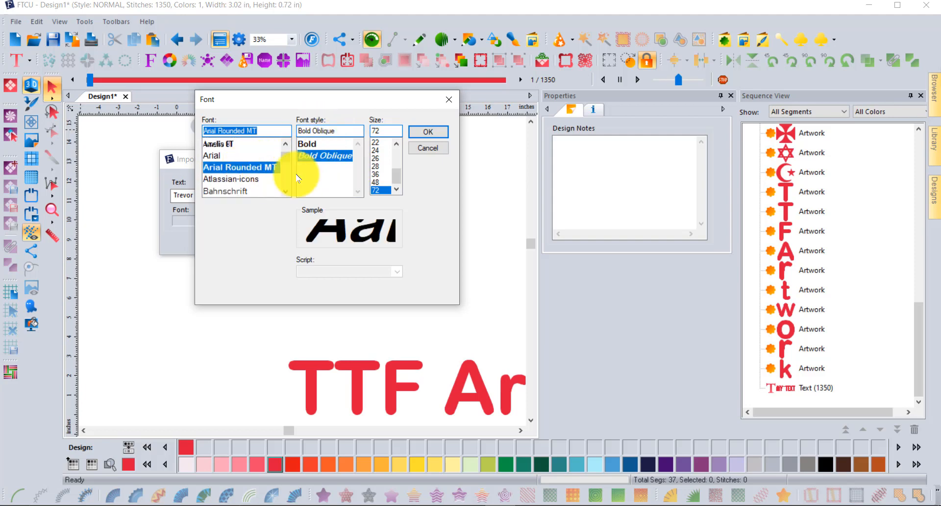
pyautogui.click(220, 156)
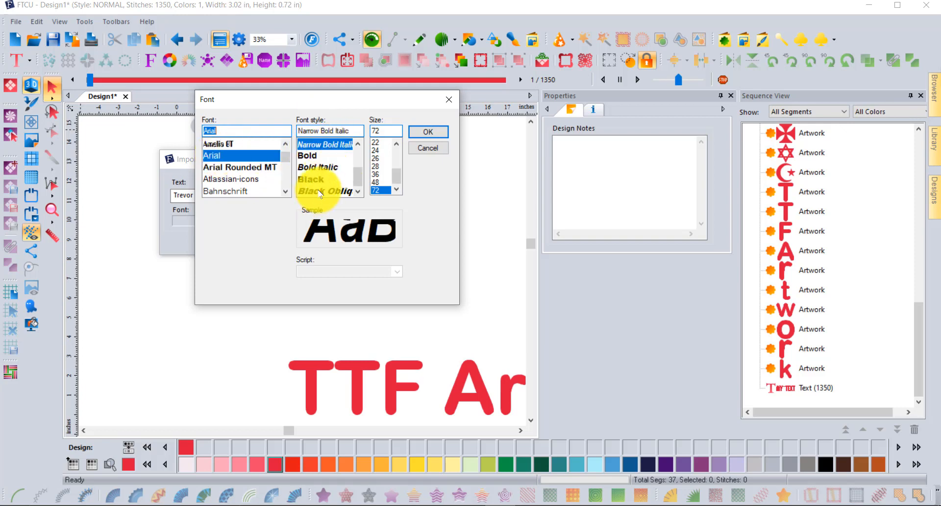
pyautogui.click(224, 168)
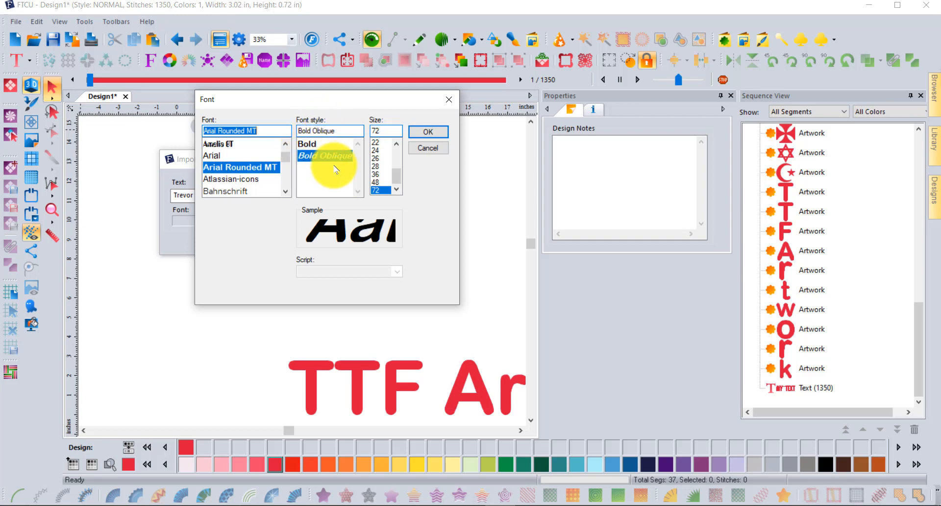
pyautogui.moveTo(396, 179); pyautogui.dragTo(396, 157)
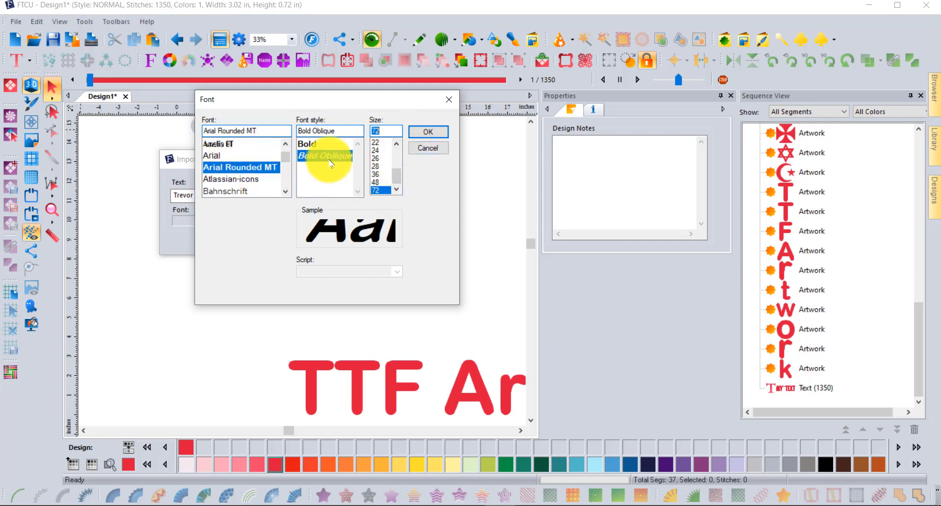
pyautogui.click(429, 131)
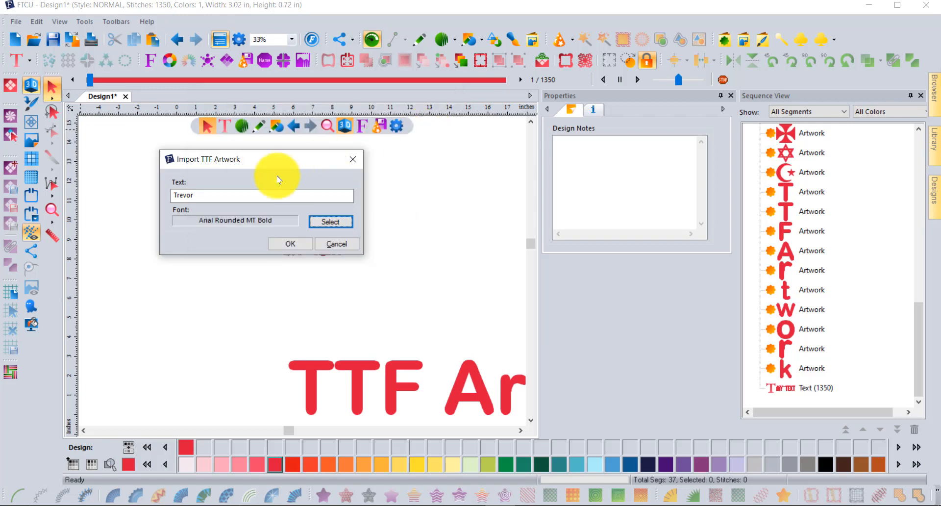
# Step: Import the name as TTF artwork and drag it above MY TEXT
pyautogui.click(290, 244)
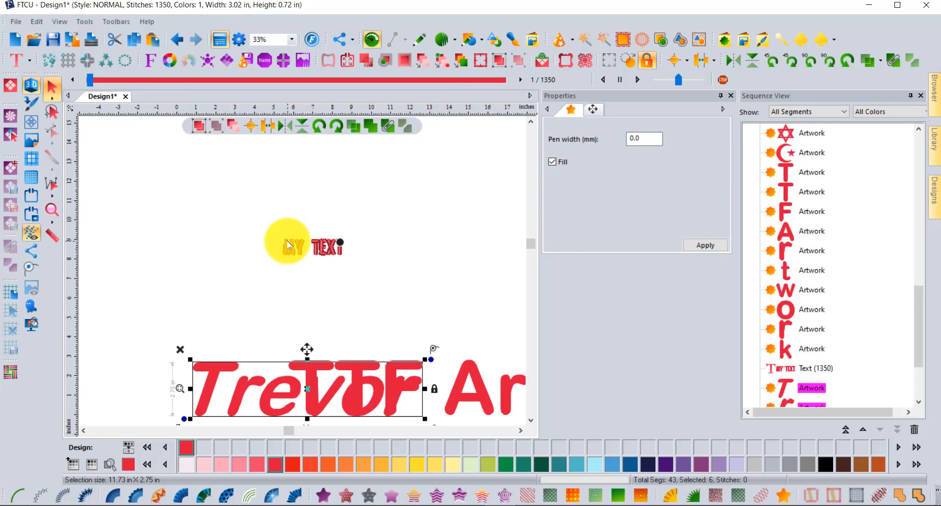
pyautogui.moveTo(336, 395); pyautogui.dragTo(277, 185)
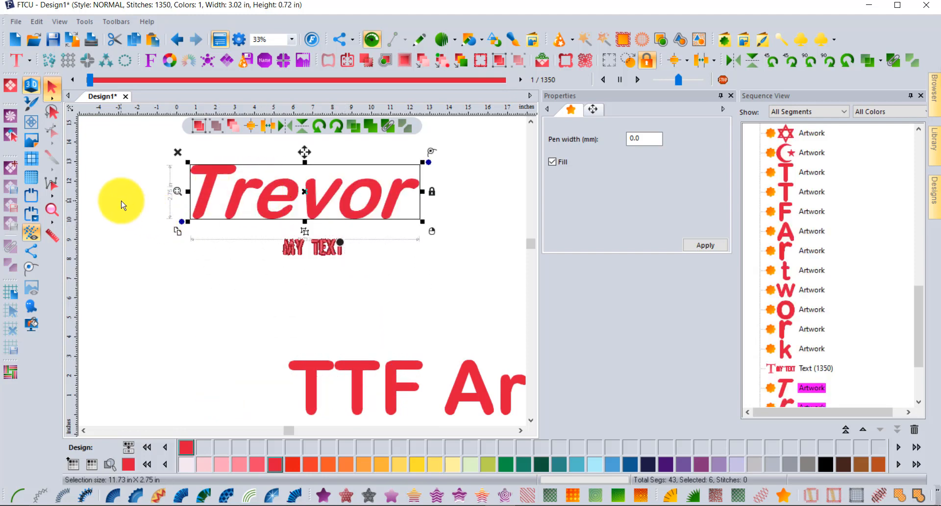
pyautogui.click(129, 174)
pyautogui.scroll(2, 179, 168)
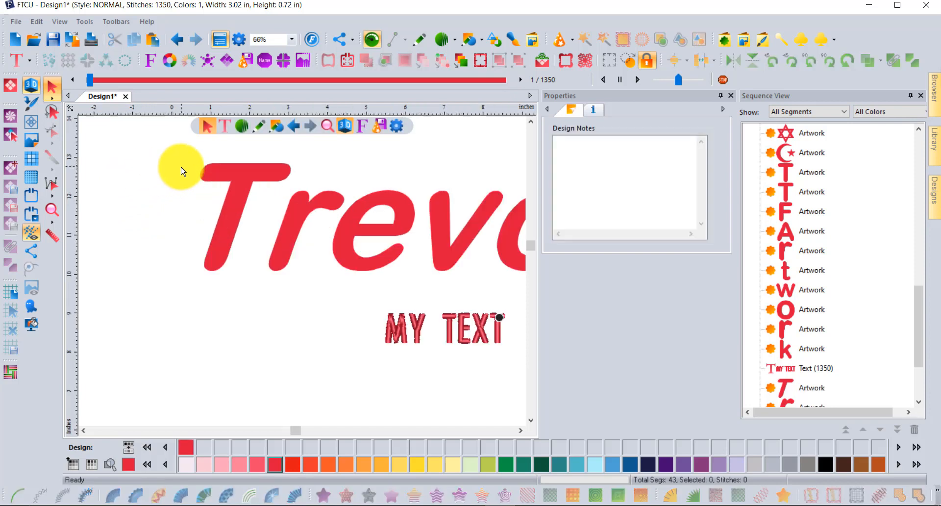
# Step: Turn the name's T into a steil satin outline and paste a duplicate
pyautogui.click(276, 173)
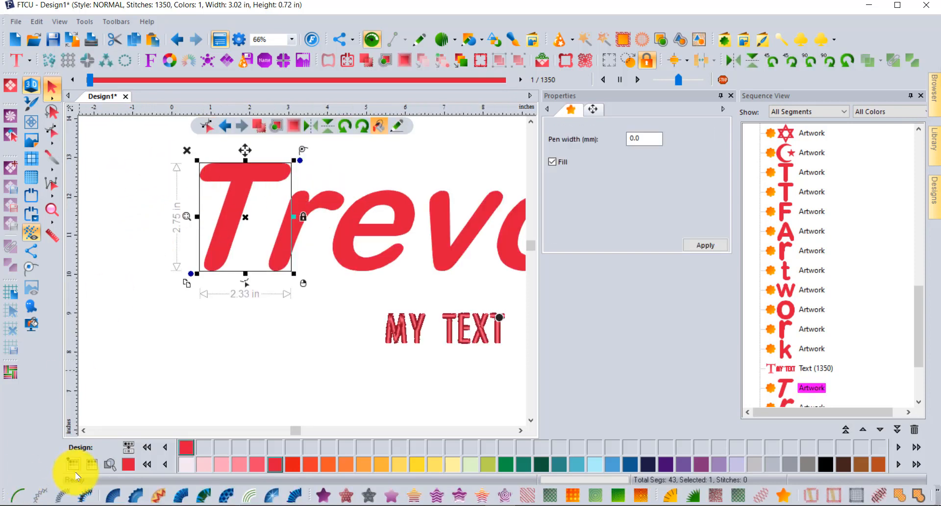
pyautogui.click(62, 495)
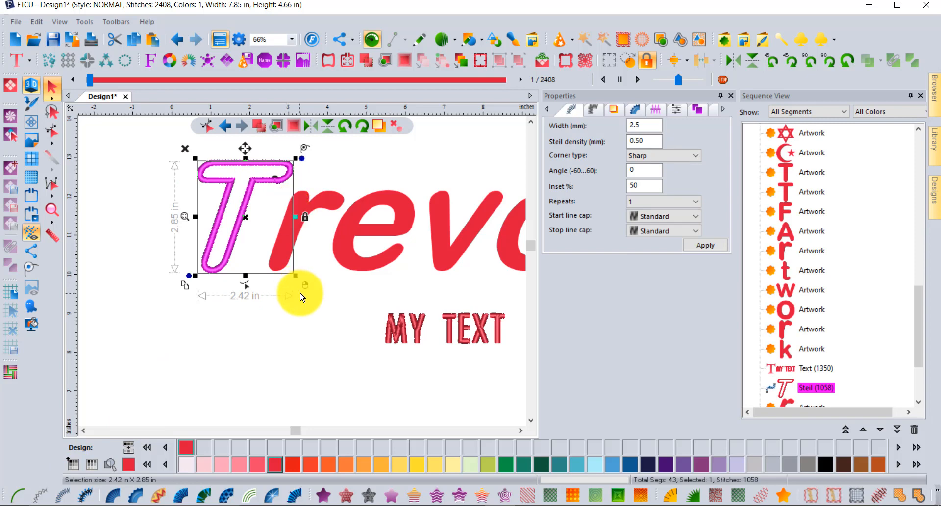
pyautogui.click(137, 39)
pyautogui.click(153, 39)
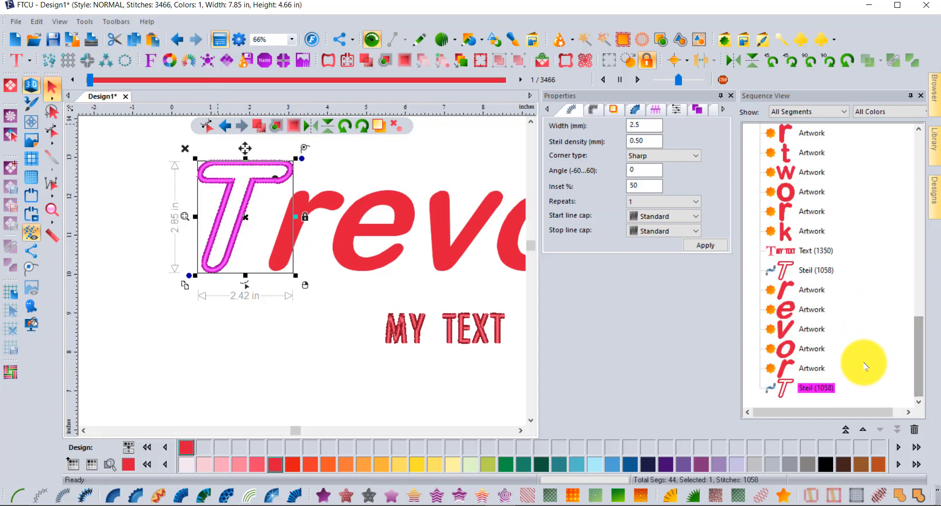
# Step: Give the original T an Amber Yellow standard fill and zoom out to the whole design
pyautogui.click(804, 270)
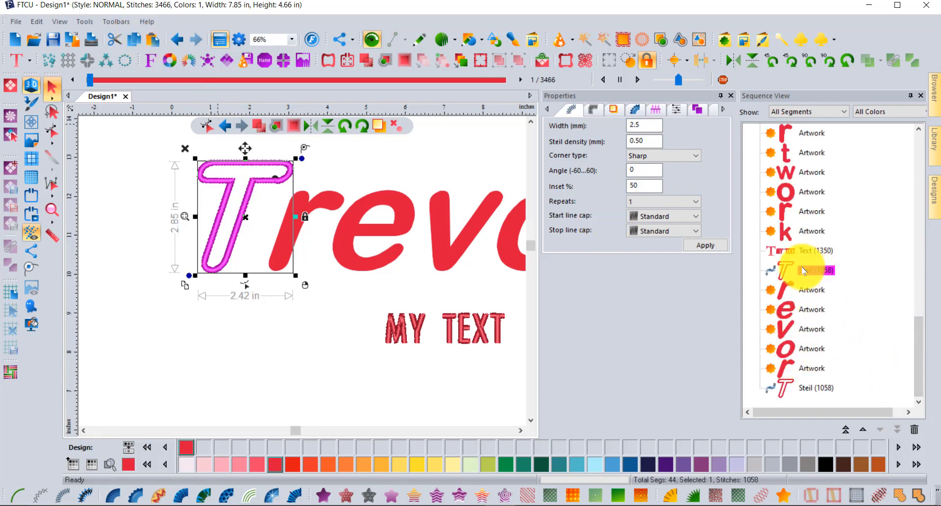
pyautogui.click(322, 496)
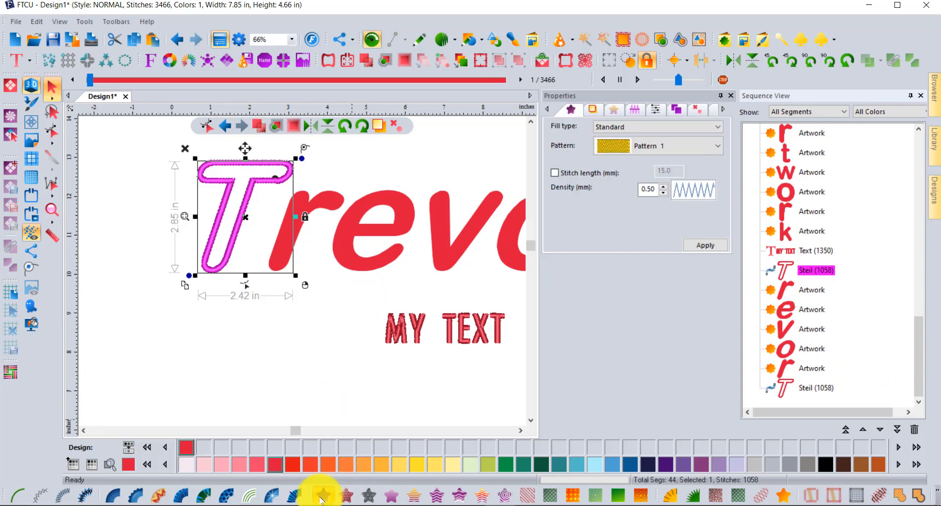
pyautogui.click(419, 465)
pyautogui.click(254, 374)
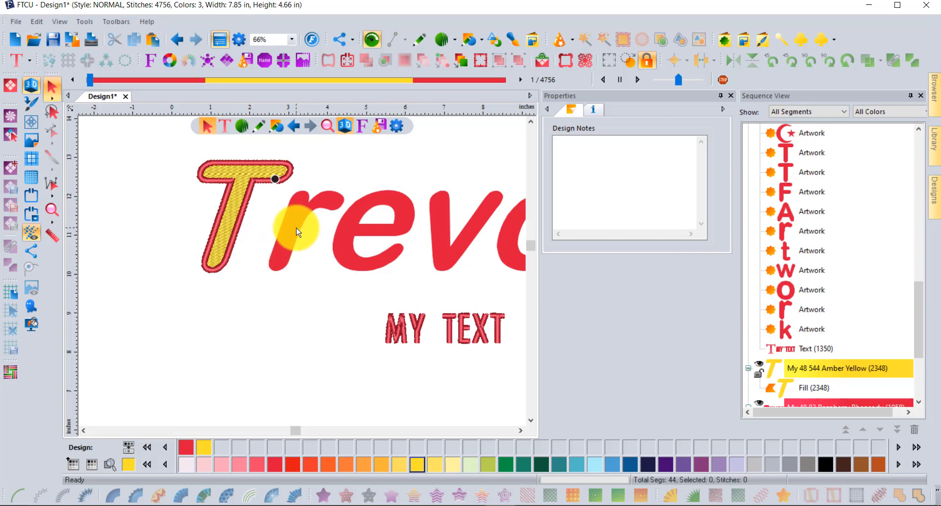
pyautogui.scroll(-1, 298, 232)
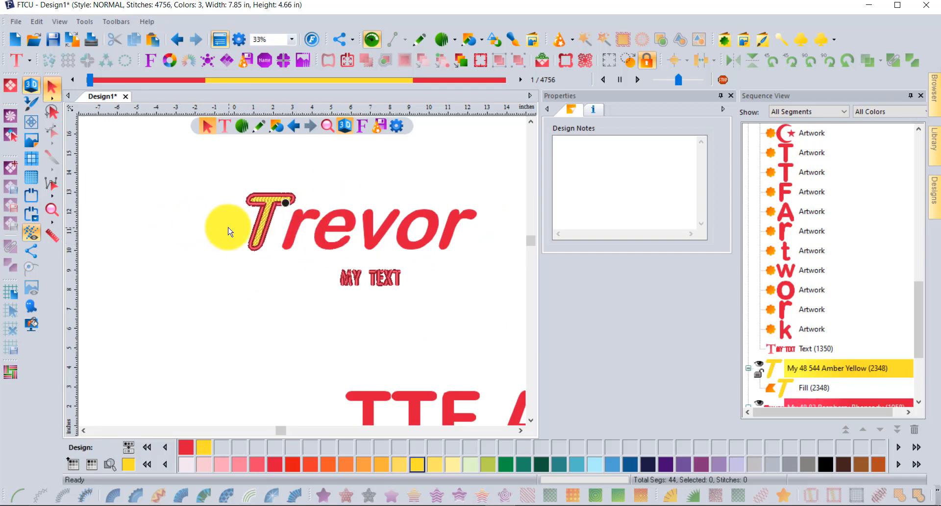
pyautogui.doubleClick(55, 210)
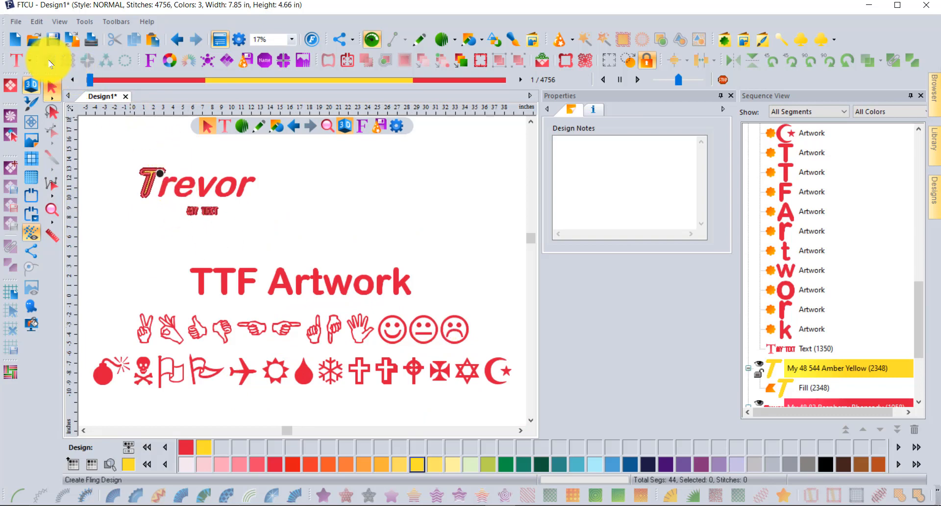
pyautogui.click(32, 61)
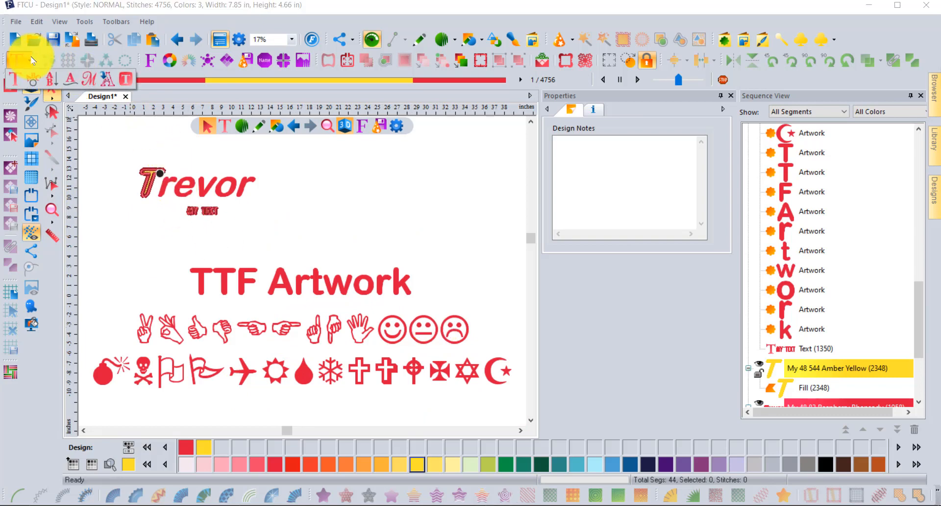
# Step: Import a Wingdings TTF artwork row and place it to the right of the name
pyautogui.click(107, 79)
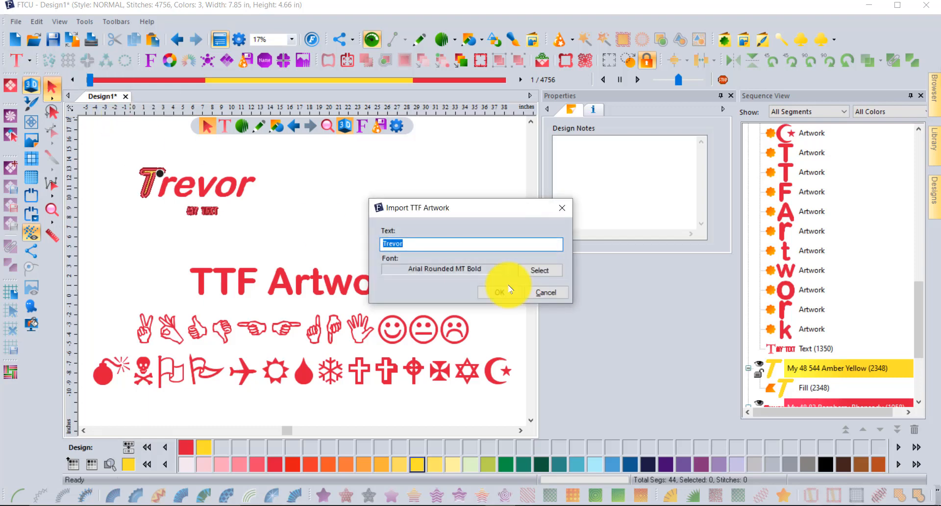
pyautogui.click(541, 270)
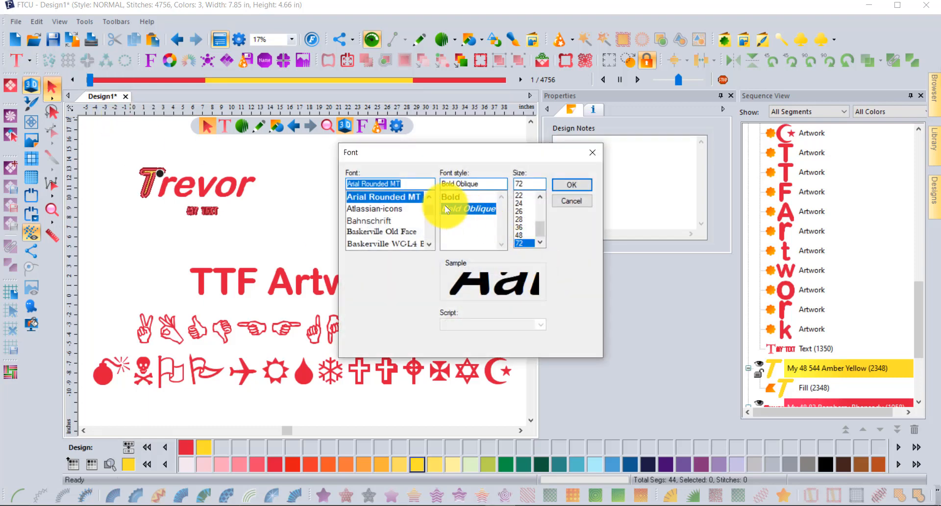
pyautogui.moveTo(428, 209); pyautogui.dragTo(431, 242)
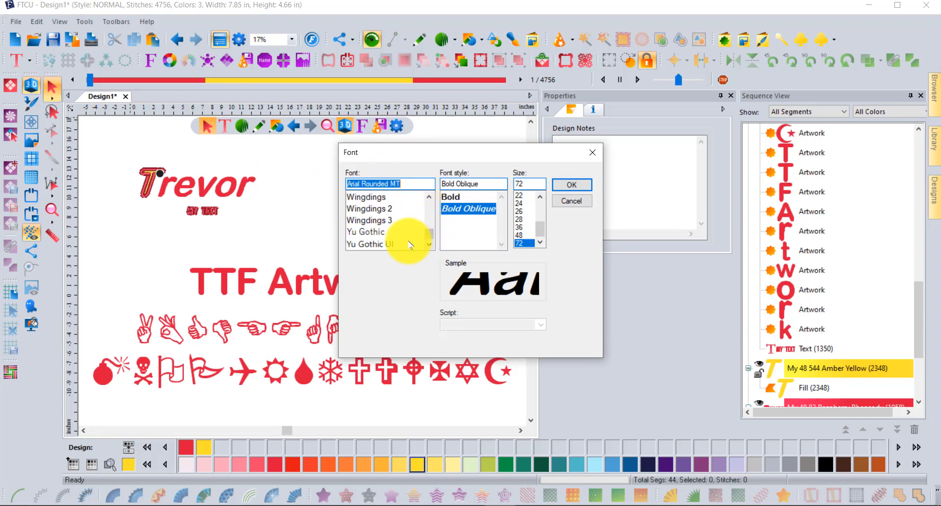
pyautogui.click(366, 197)
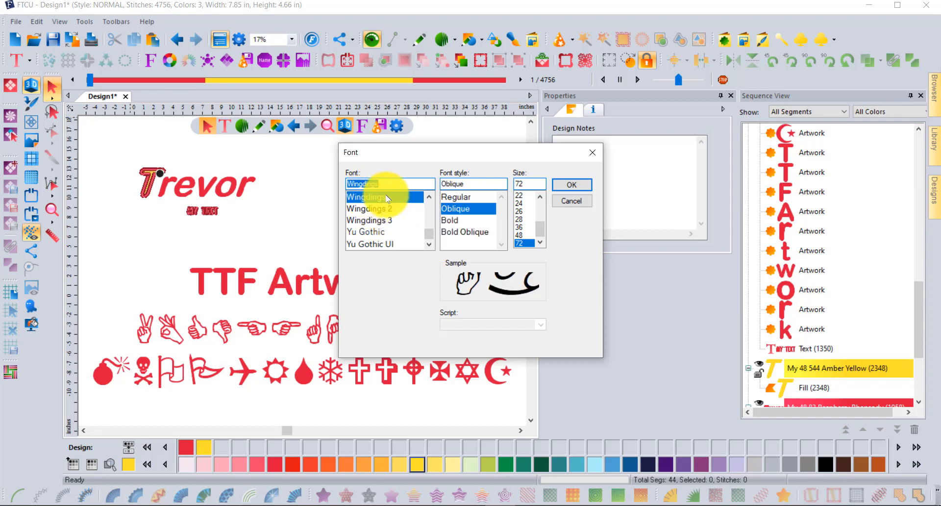
pyautogui.click(570, 185)
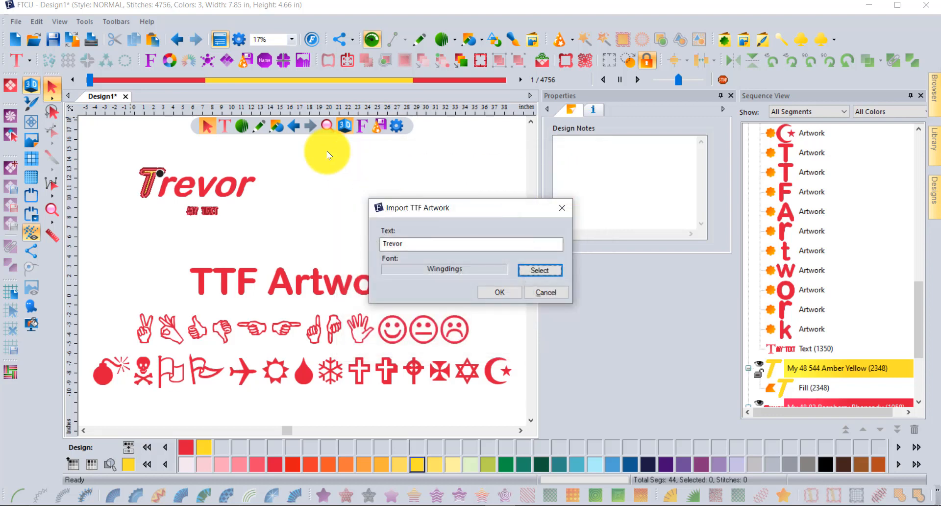
pyautogui.click(505, 293)
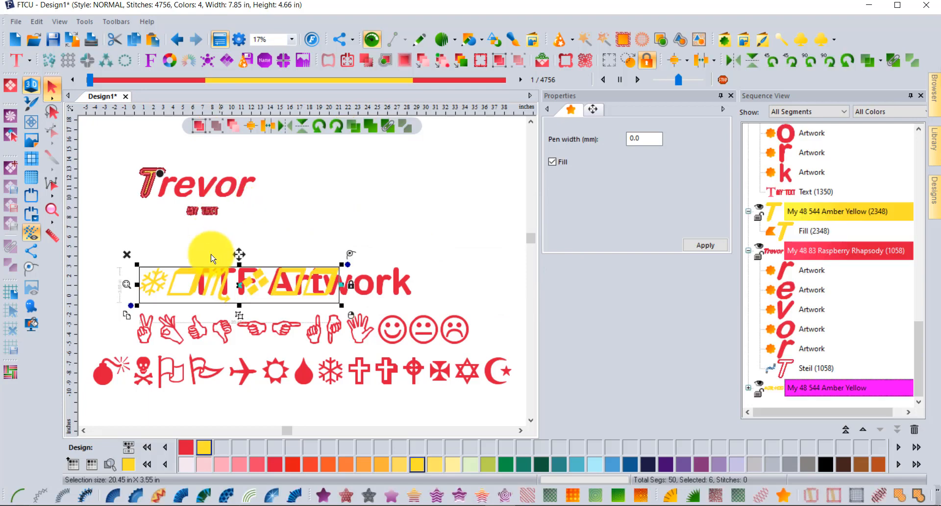
pyautogui.moveTo(262, 287); pyautogui.dragTo(405, 215)
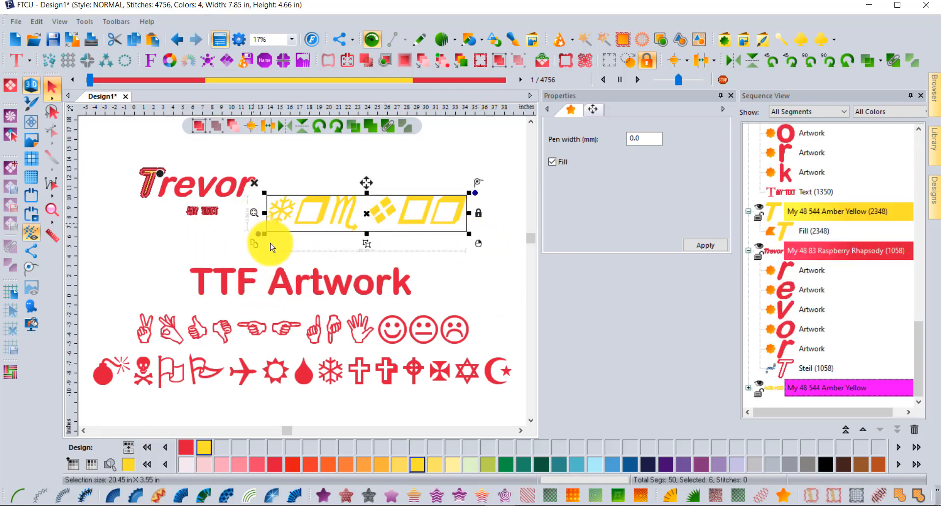
pyautogui.click(434, 293)
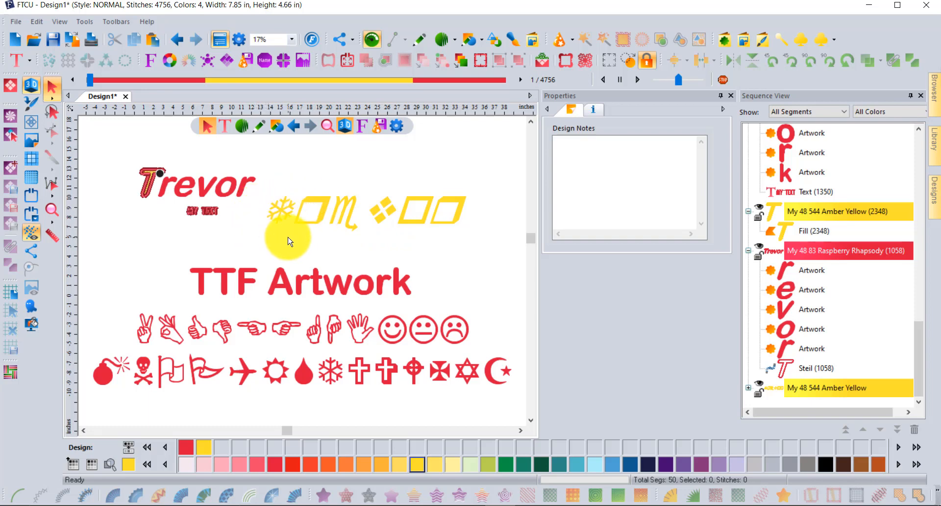
# Step: Import another Wingdings row of hand and zodiac symbols and place it below the red rows
pyautogui.click(19, 63)
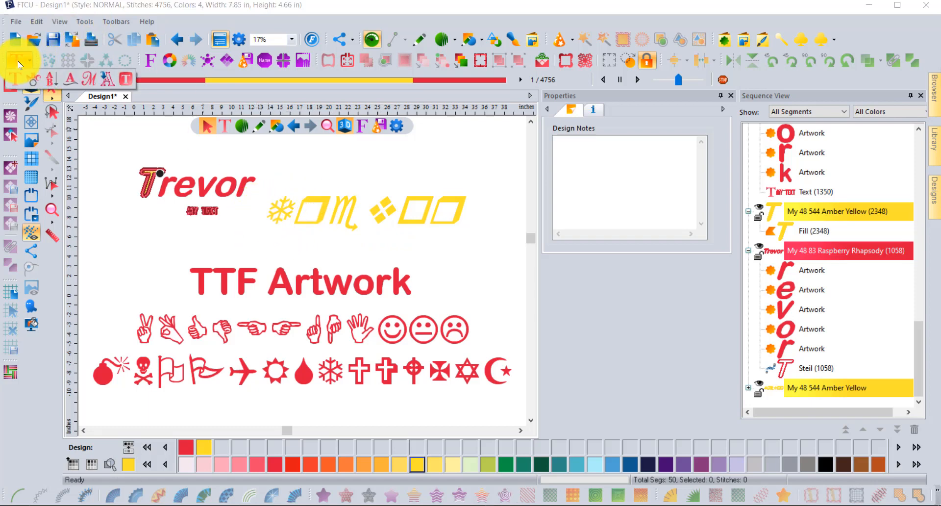
pyautogui.click(111, 76)
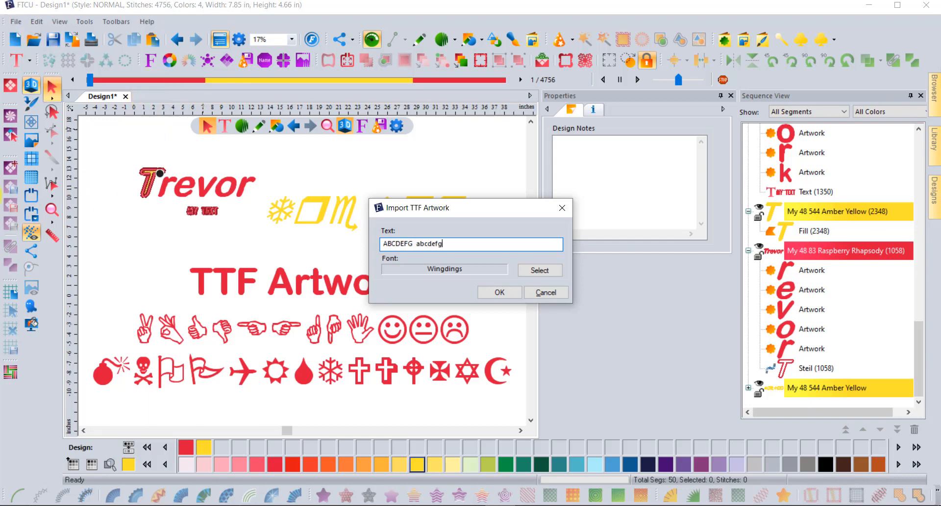
pyautogui.click(501, 294)
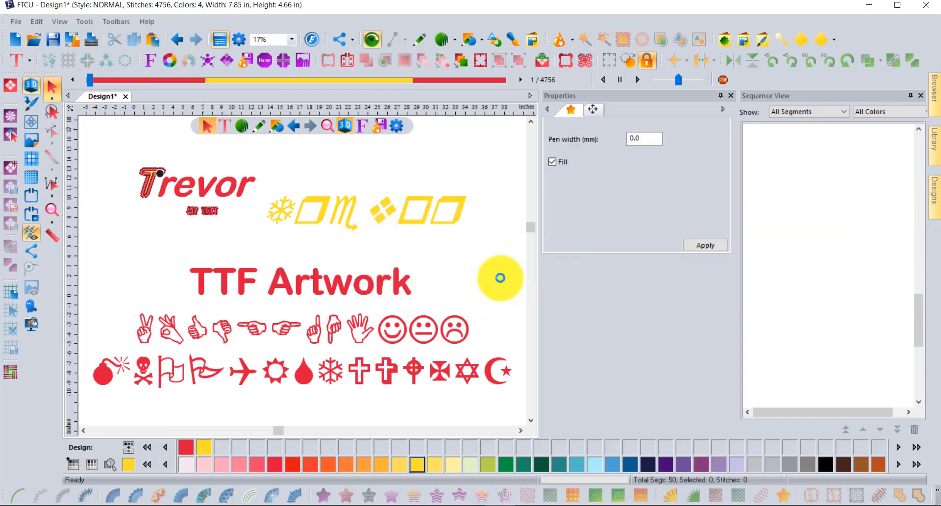
pyautogui.moveTo(399, 283); pyautogui.dragTo(181, 383)
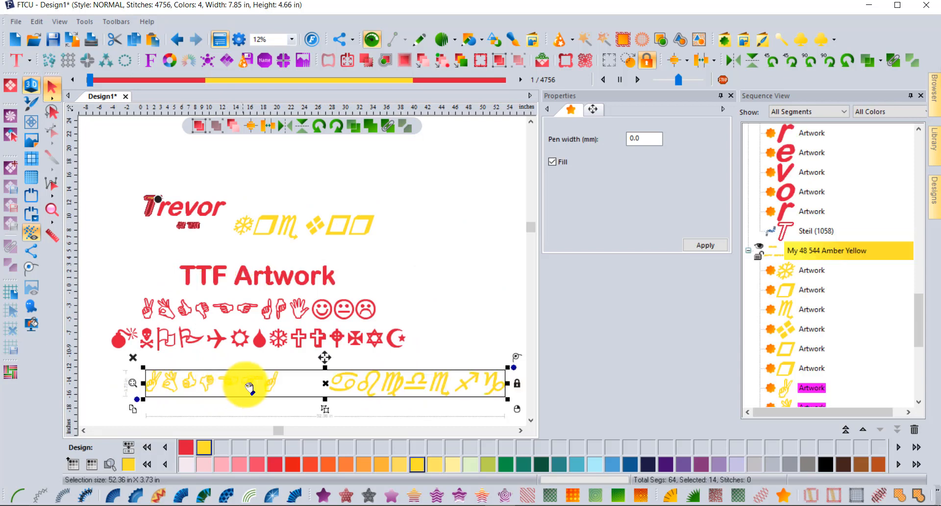
pyautogui.click(403, 367)
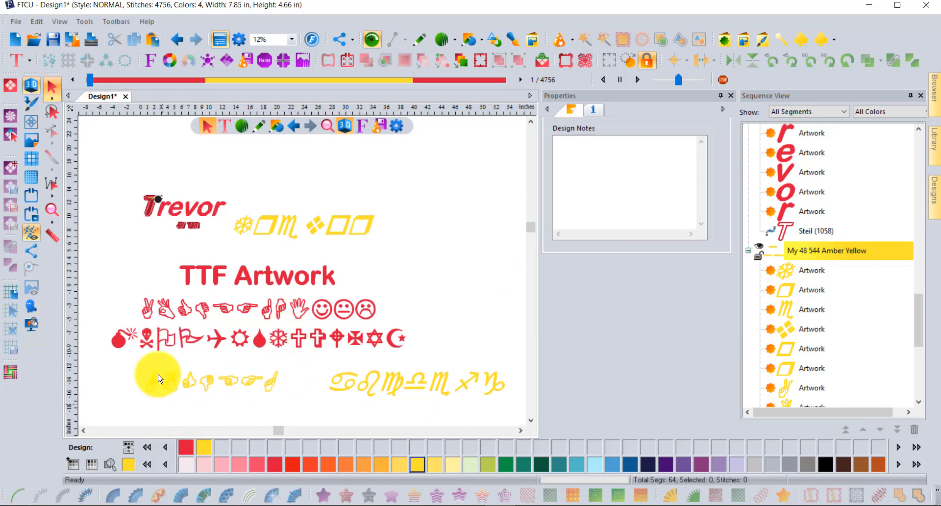
# Step: Convert the red airplane symbol to satin stitches using fill Pattern 1
pyautogui.scroll(5, 200, 342)
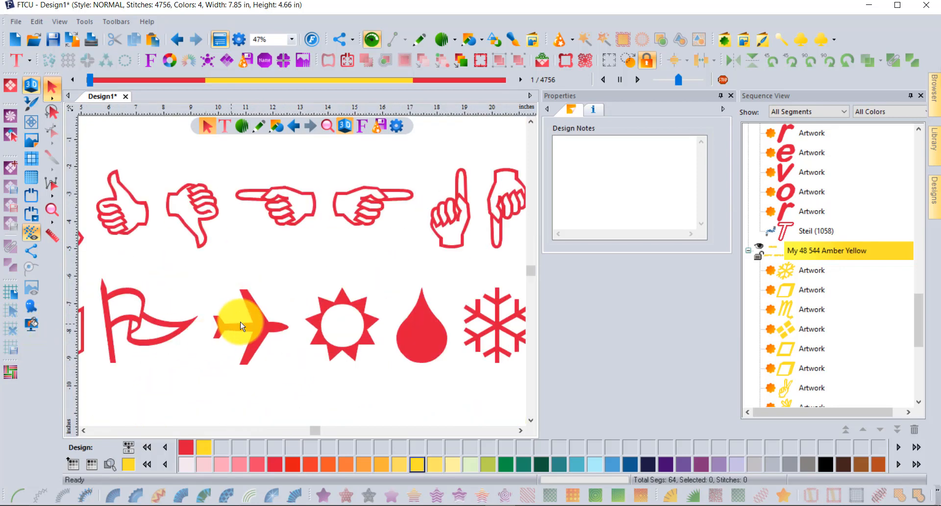
pyautogui.click(236, 305)
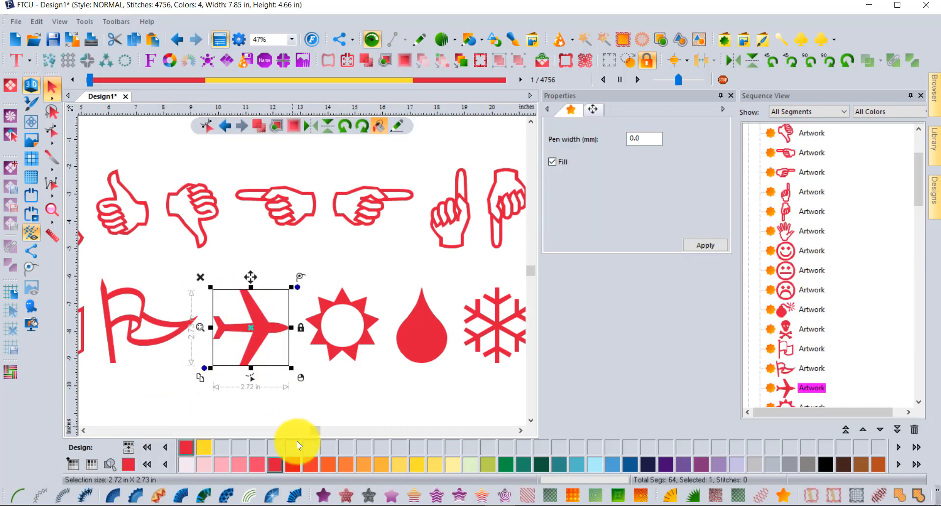
pyautogui.click(323, 496)
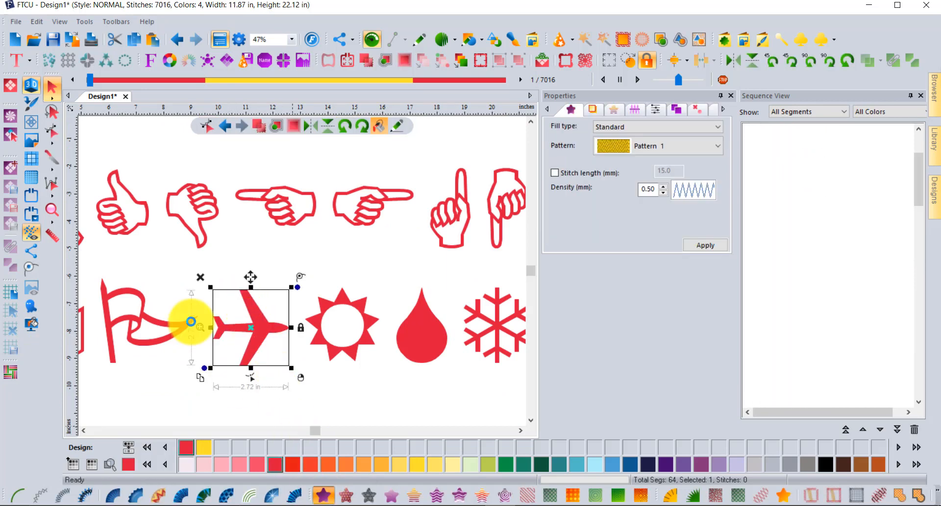
pyautogui.scroll(3, 252, 336)
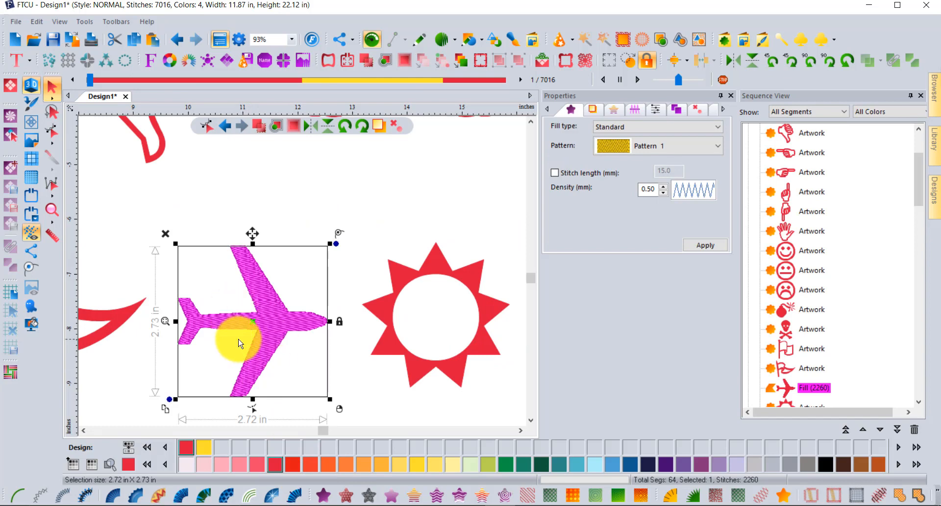
pyautogui.click(295, 497)
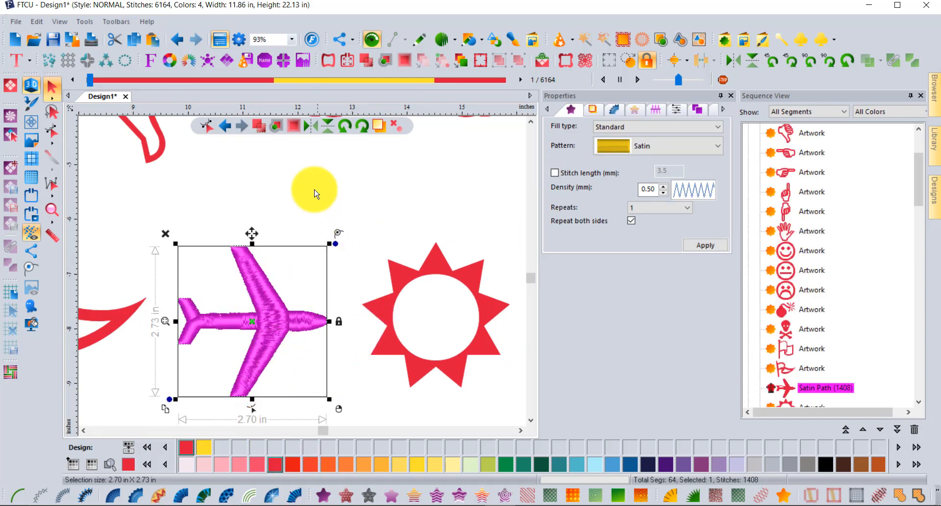
pyautogui.click(657, 146)
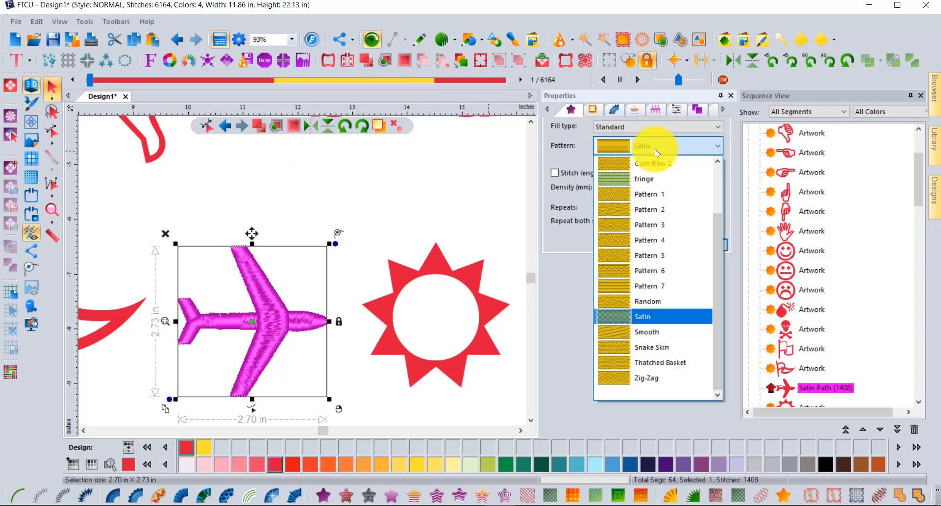
pyautogui.click(660, 197)
pyautogui.click(708, 245)
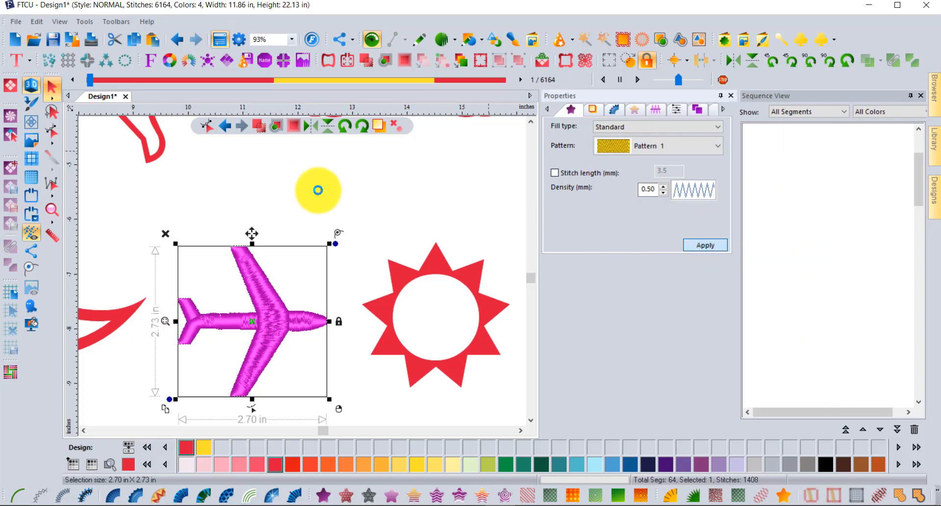
pyautogui.click(321, 186)
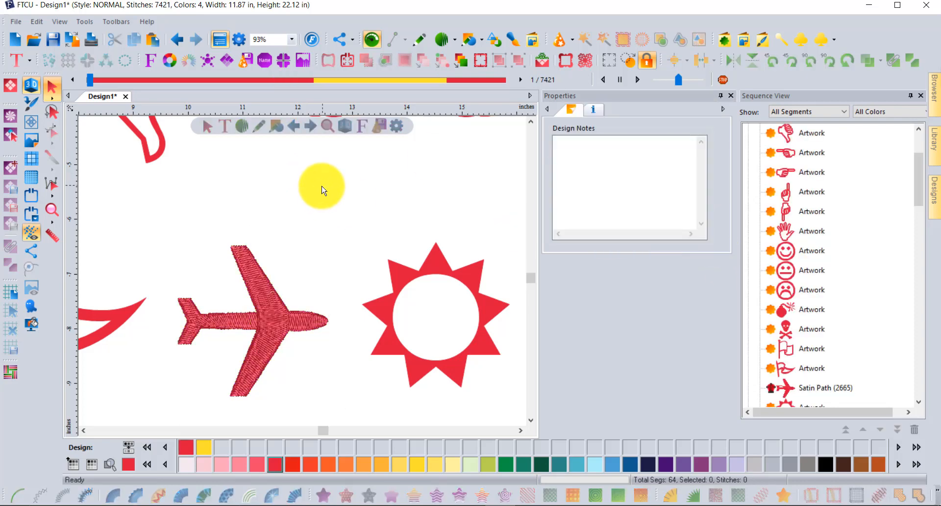
pyautogui.scroll(-2, 322, 190)
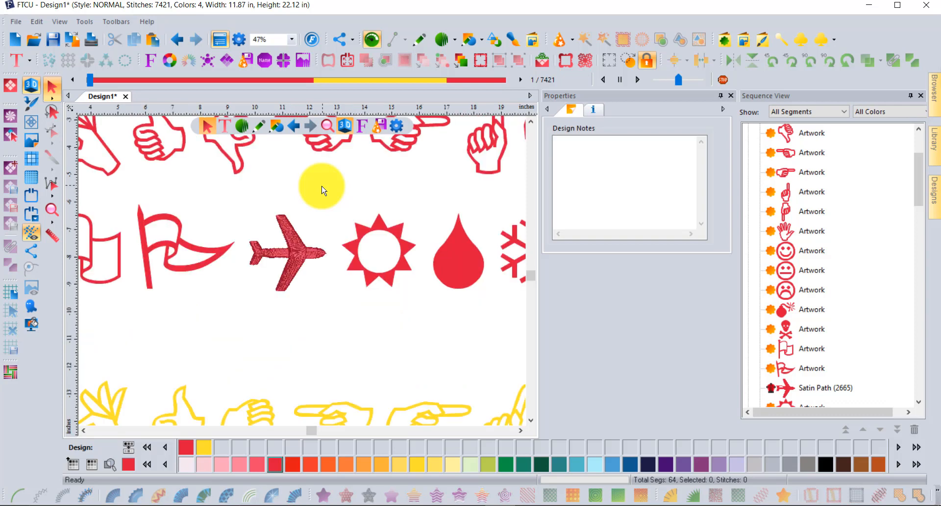
pyautogui.scroll(-1, 322, 190)
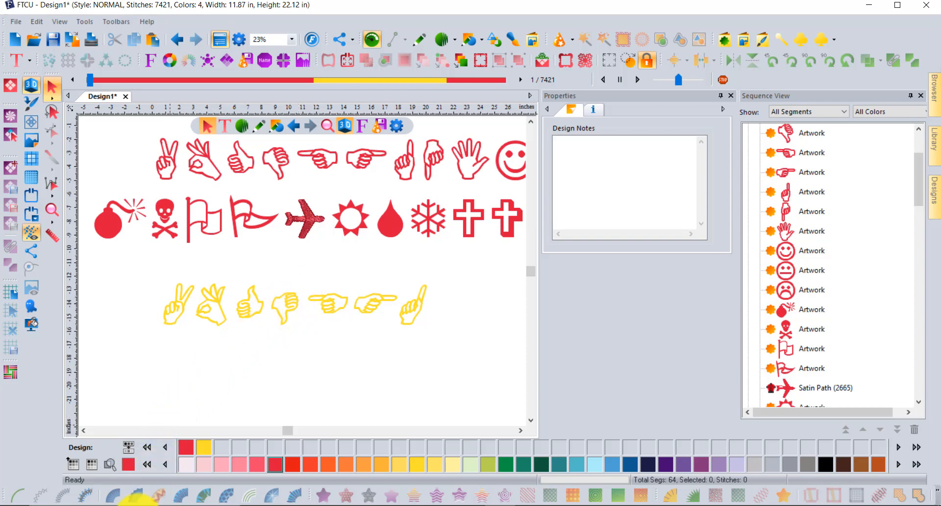
# Step: Open the Windows Start menu from the taskbar over the FTCU design
pyautogui.click(104, 505)
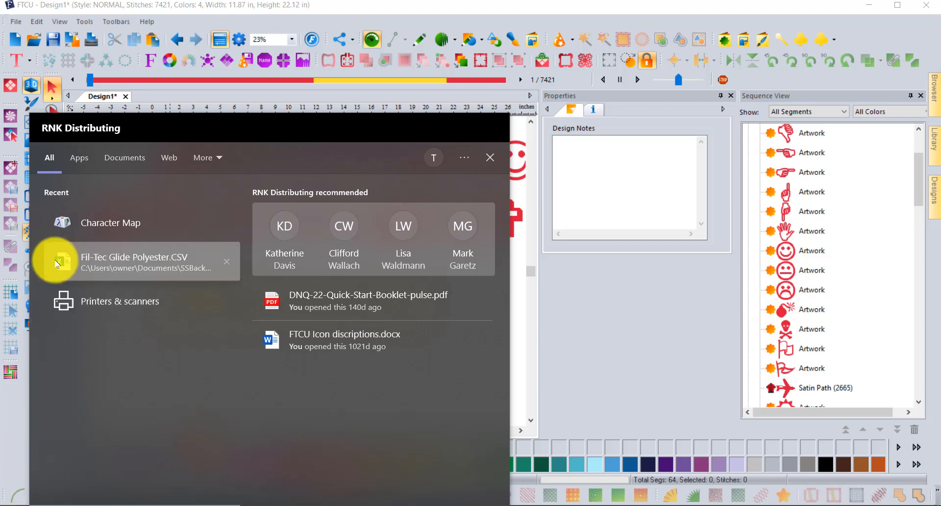
# Step: Launch Character Map, centre its window, and pick the Wingdings cross and yin-yang characters
pyautogui.click(90, 224)
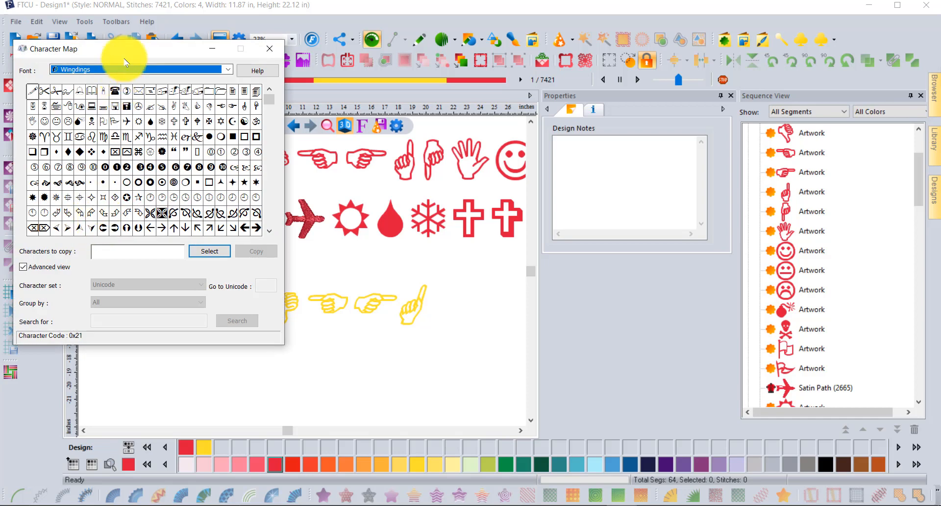
pyautogui.moveTo(125, 51); pyautogui.dragTo(298, 82)
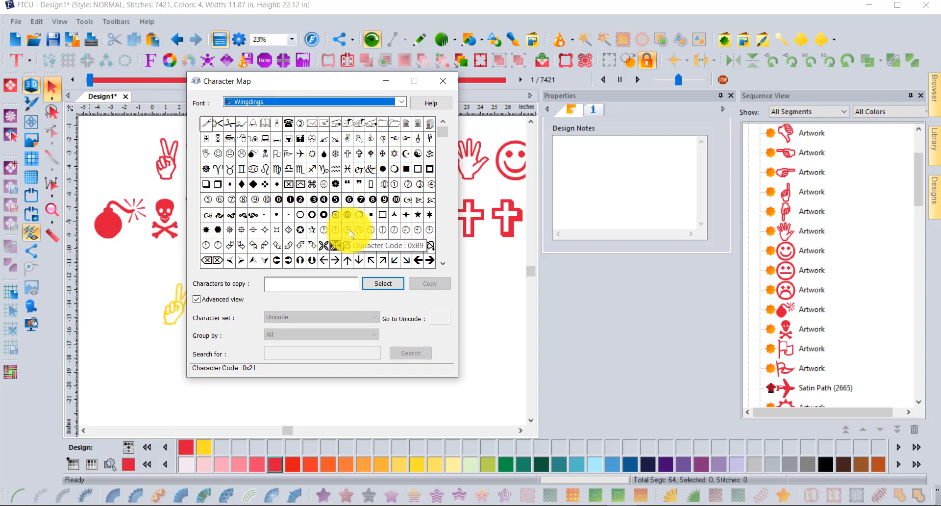
pyautogui.click(360, 154)
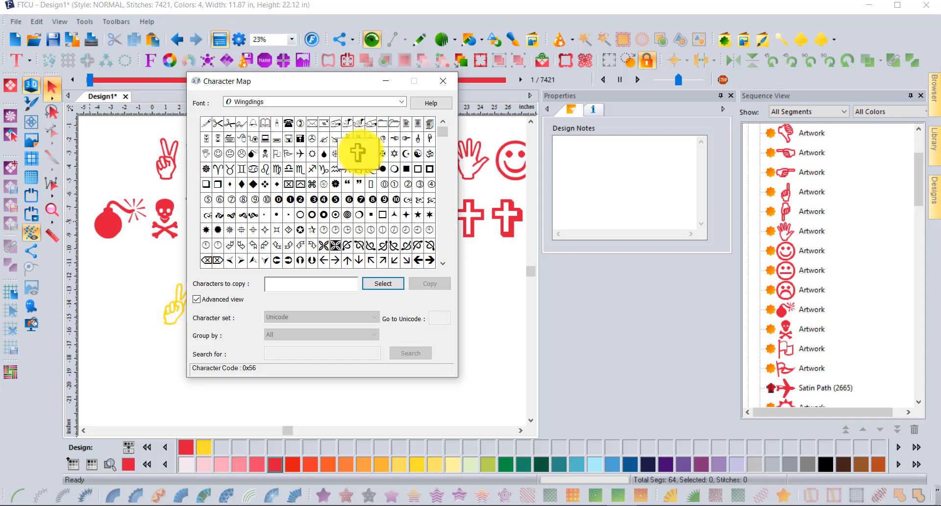
pyautogui.click(383, 283)
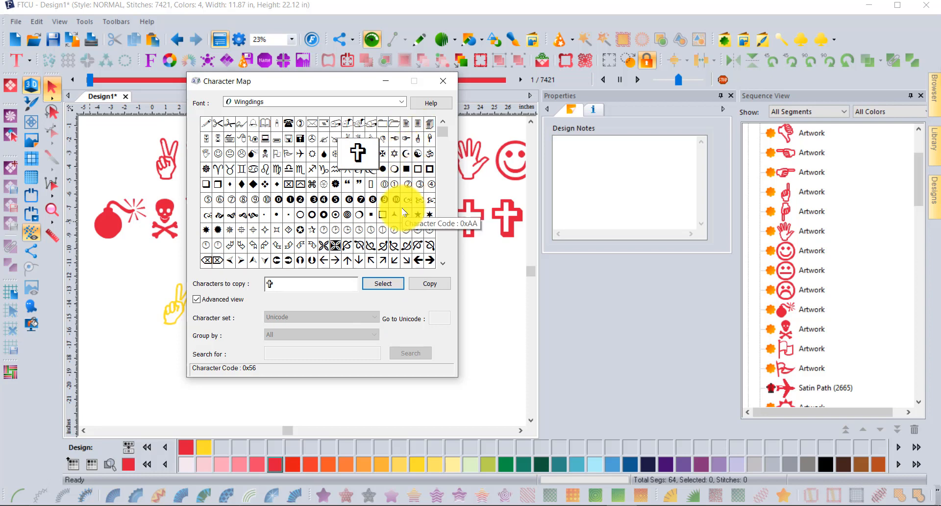
pyautogui.click(417, 154)
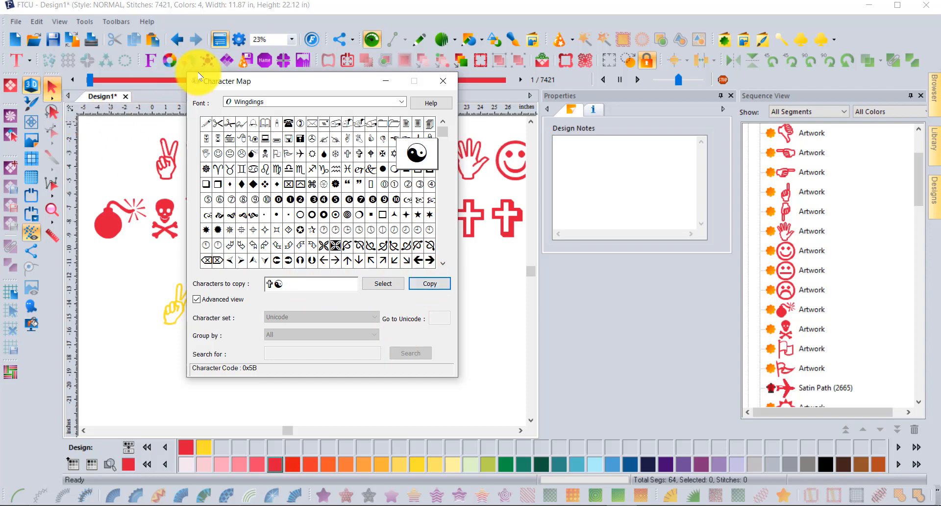
# Step: Start an Import TTF Artwork and replace its sample text with the pasted cross and yin-yang
pyautogui.click(115, 126)
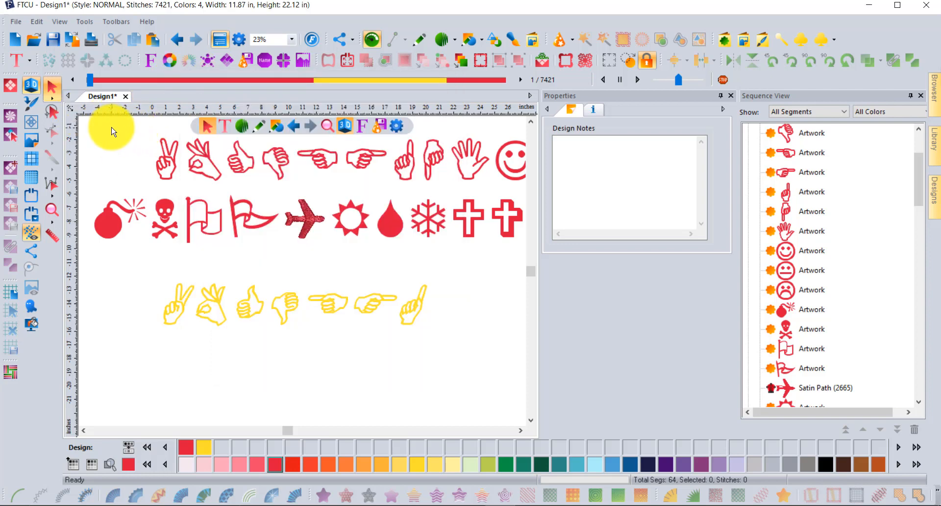
pyautogui.click(17, 60)
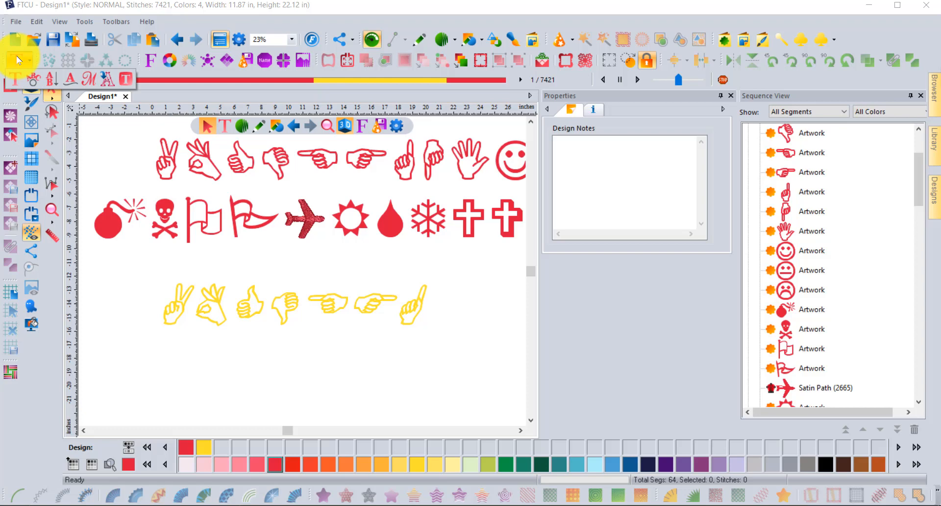
pyautogui.click(108, 80)
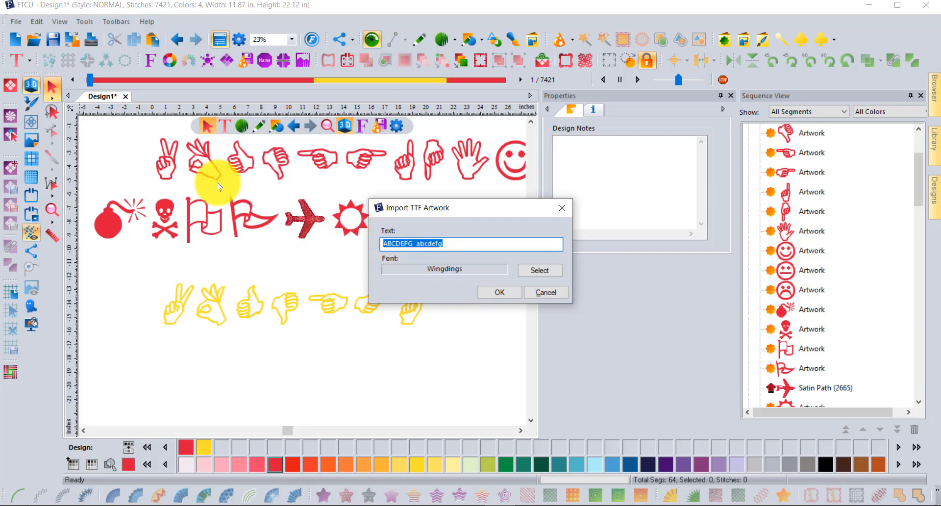
pyautogui.press('BackSpace')
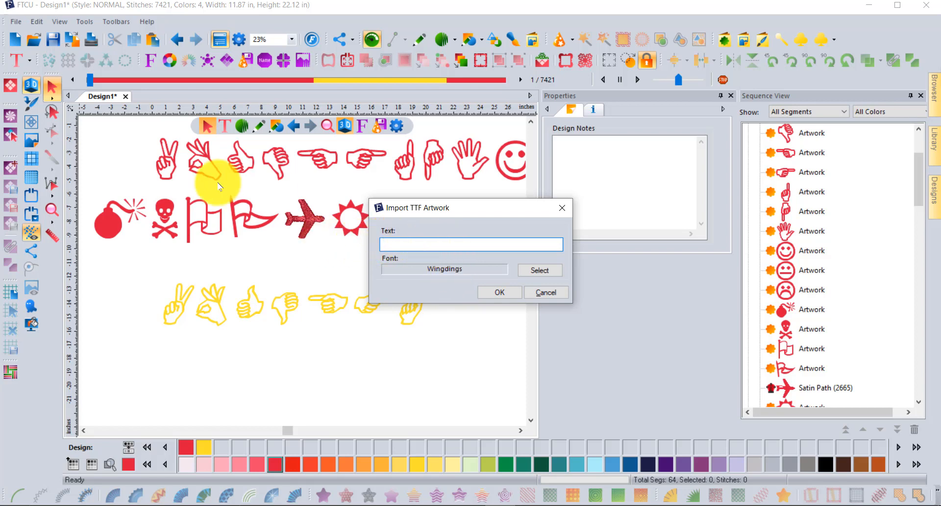
pyautogui.rightClick(394, 243)
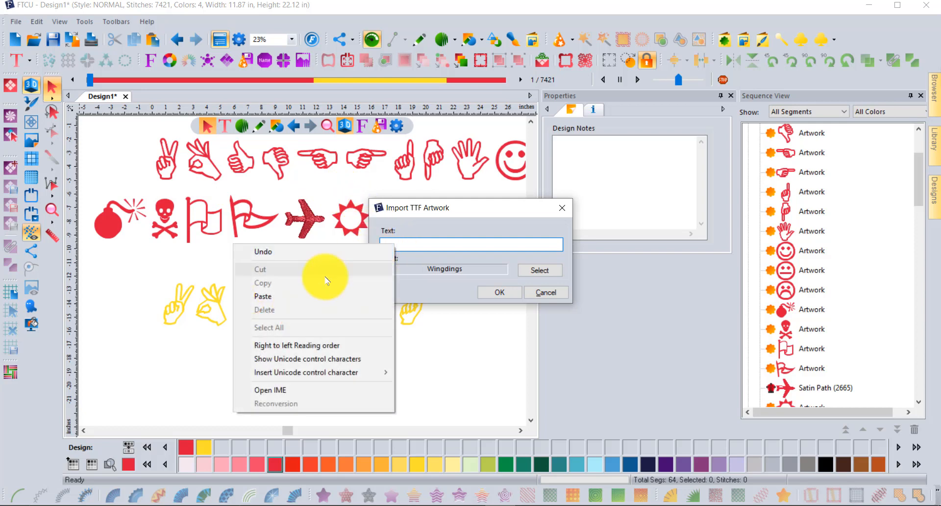
pyautogui.click(281, 297)
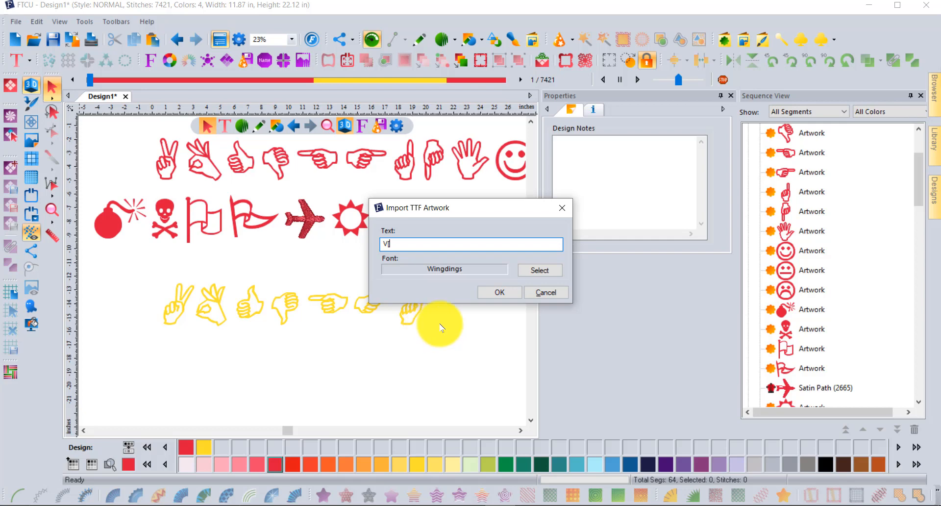
# Step: Import the cross and yin-yang artwork, place it right of 'TTF Artwork', and zoom out
pyautogui.click(501, 292)
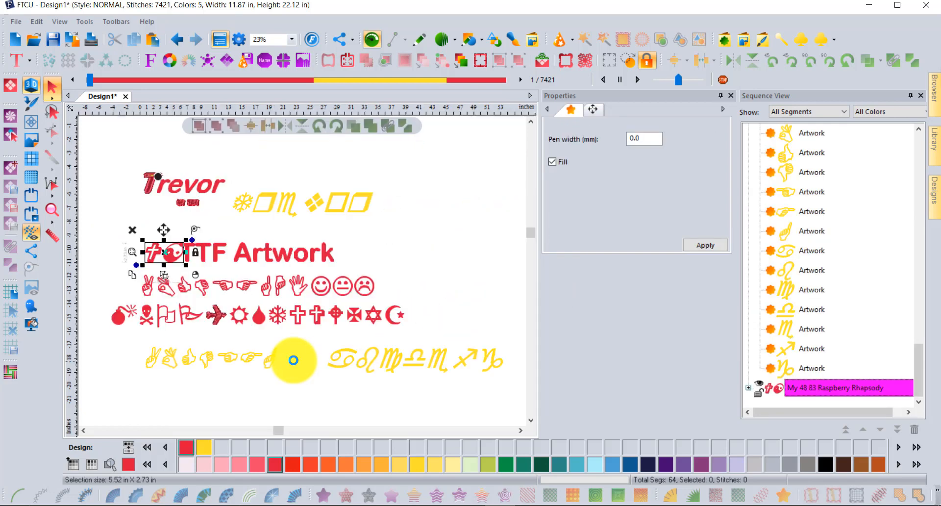
pyautogui.moveTo(172, 258); pyautogui.dragTo(398, 251)
pyautogui.scroll(2, 399, 252)
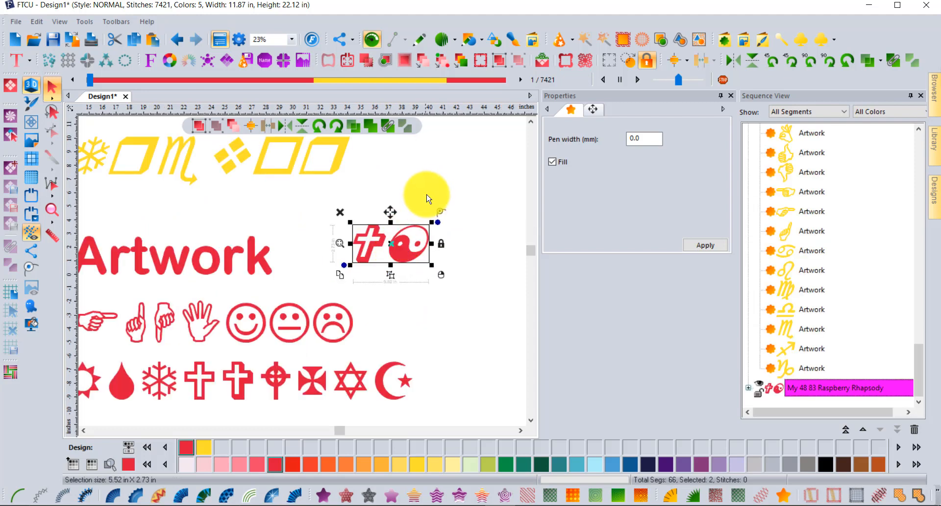
pyautogui.click(431, 194)
pyautogui.scroll(2, 405, 242)
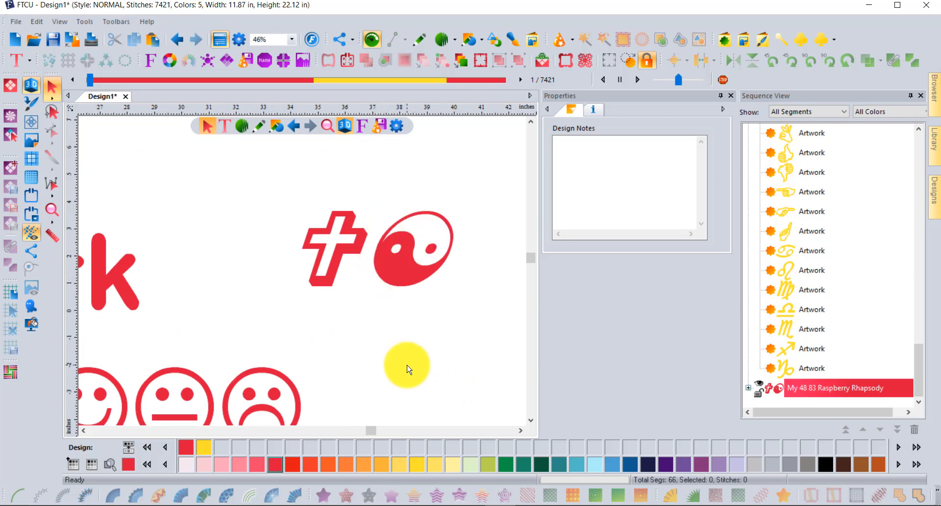
pyautogui.scroll(-1, 398, 346)
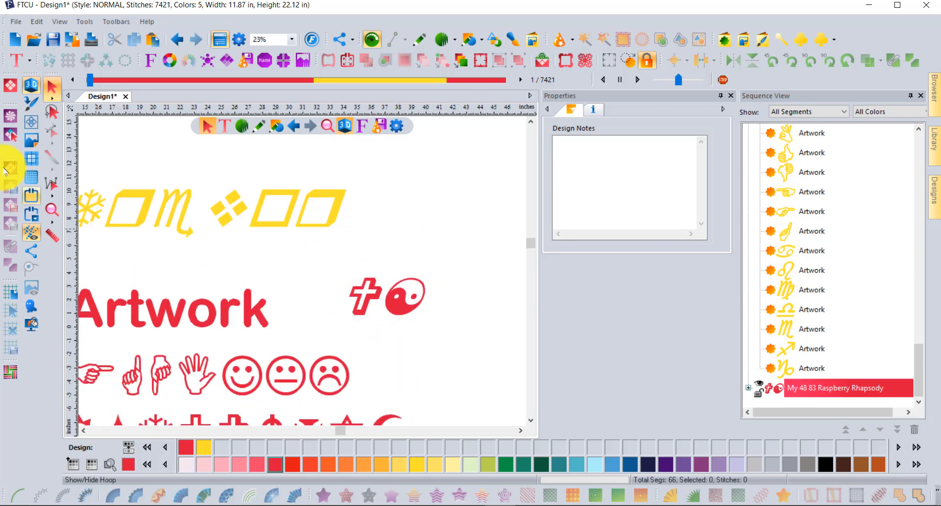
pyautogui.click(51, 208)
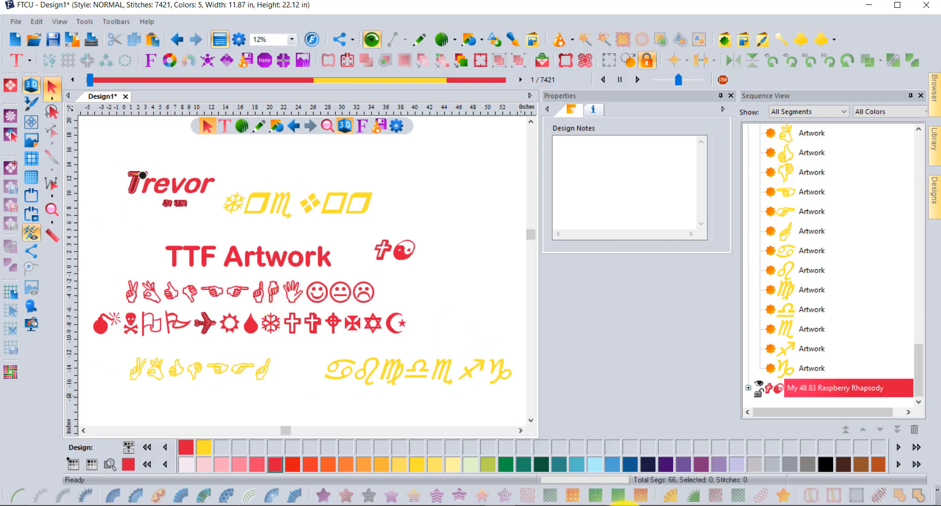
pyautogui.click(623, 505)
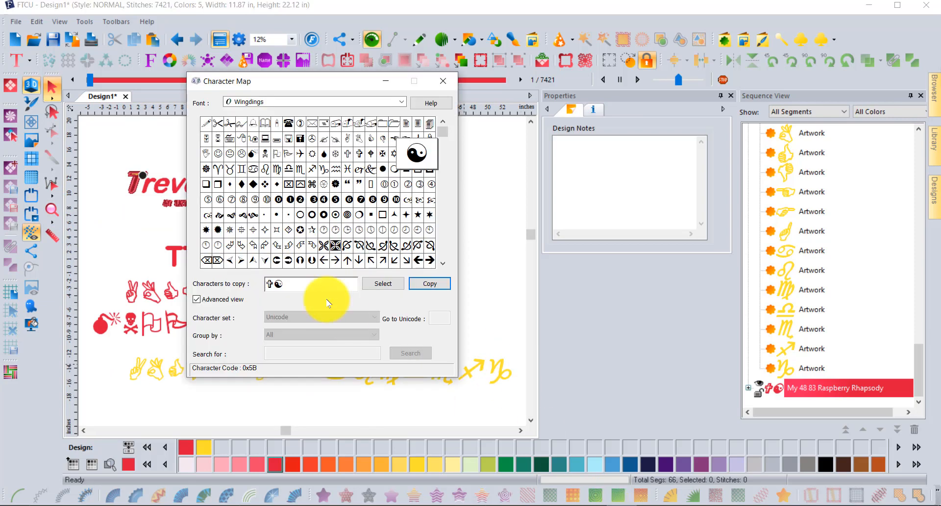
# Step: Copy only the Times New Roman capital À, clearing the earlier symbols, then close Character Map
pyautogui.click(276, 103)
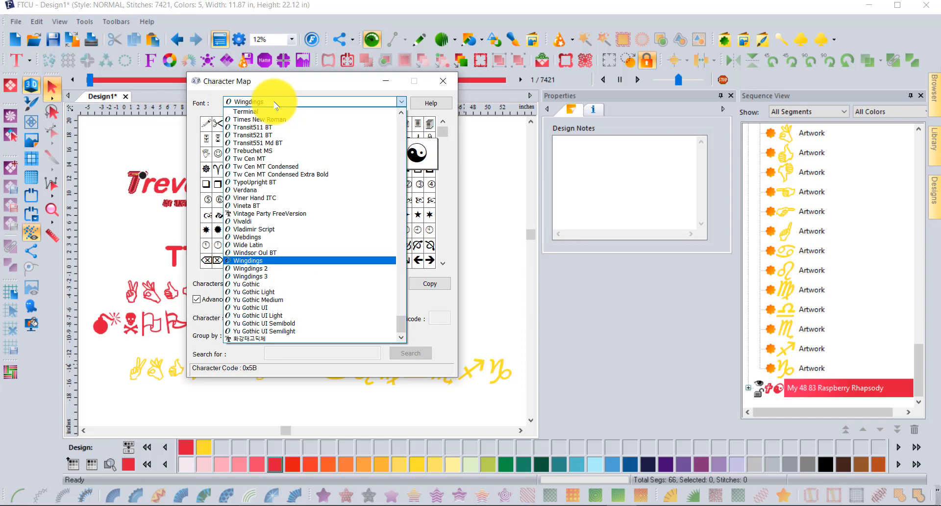
pyautogui.click(258, 120)
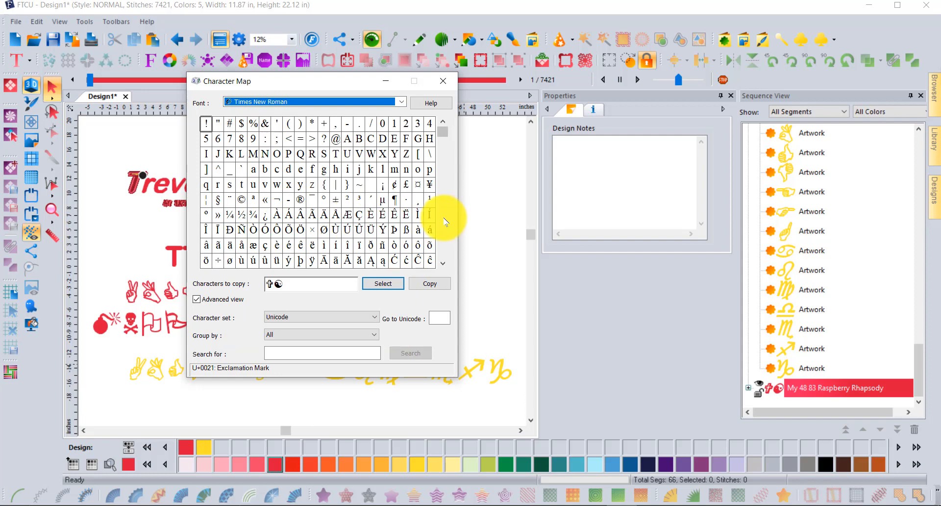
pyautogui.click(277, 215)
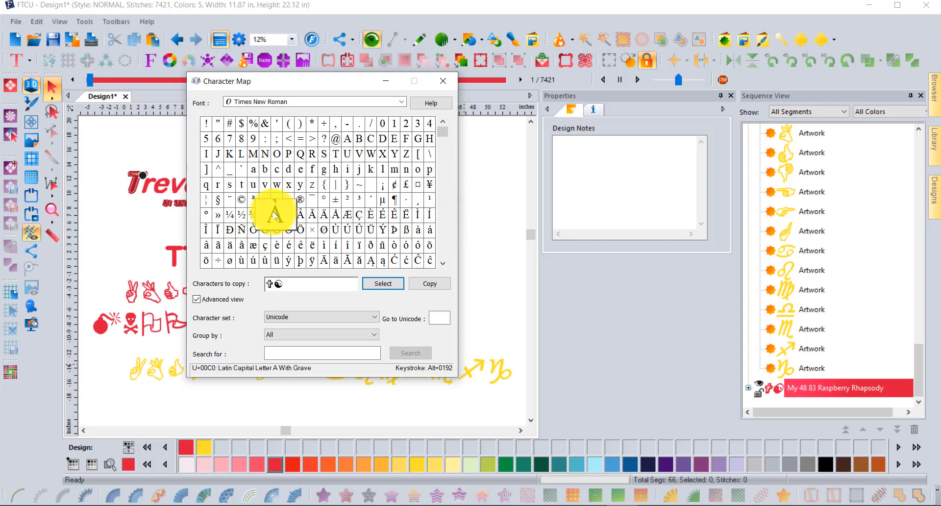
pyautogui.click(390, 283)
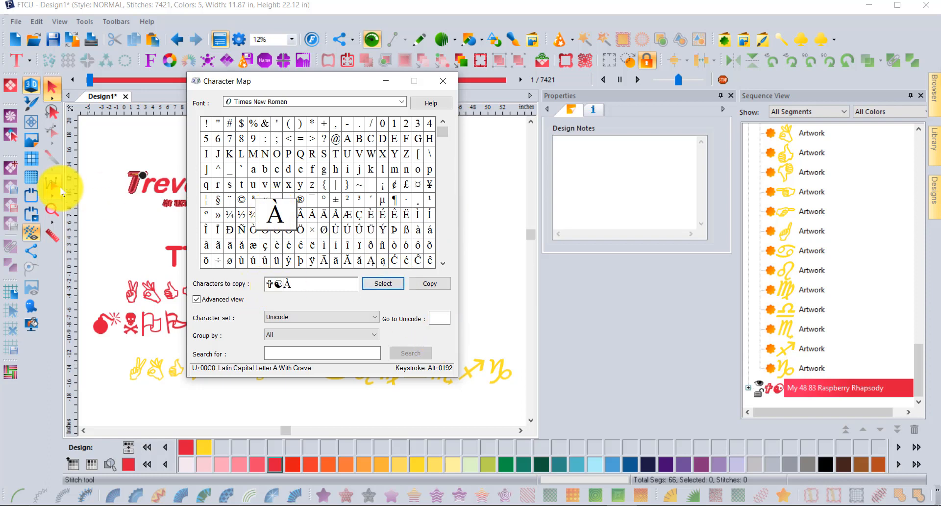
pyautogui.press('BackSpace')
pyautogui.press('BackSpace')
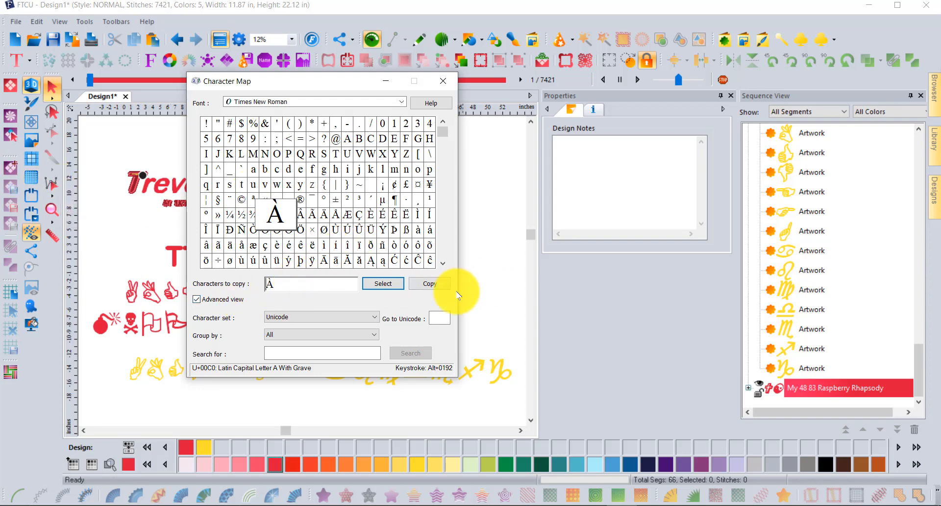
pyautogui.click(431, 284)
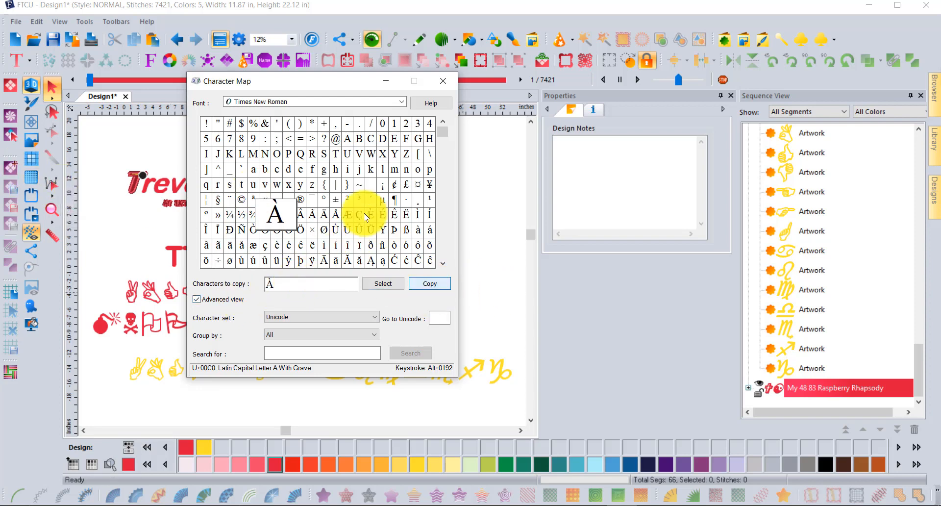
pyautogui.click(443, 81)
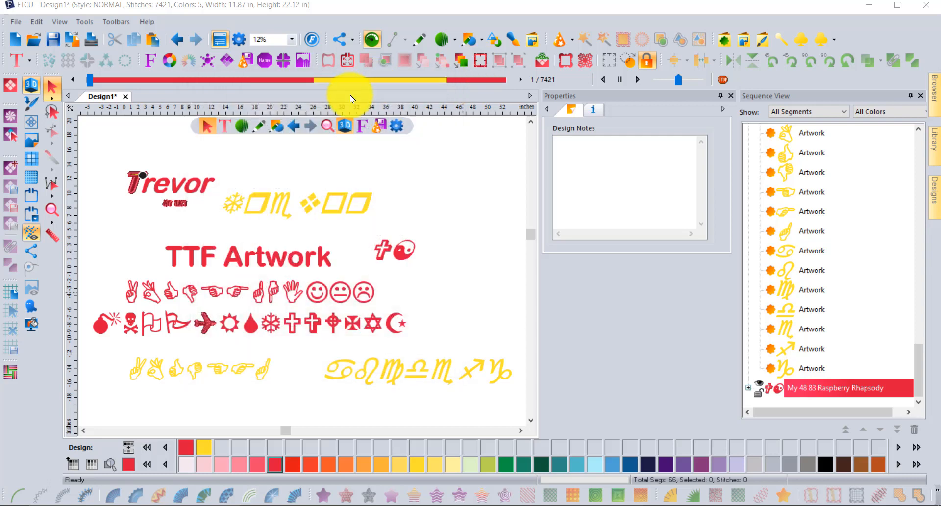
# Step: Place a new text object near the top right and set its font to Times New Roman
pyautogui.click(16, 59)
pyautogui.click(16, 81)
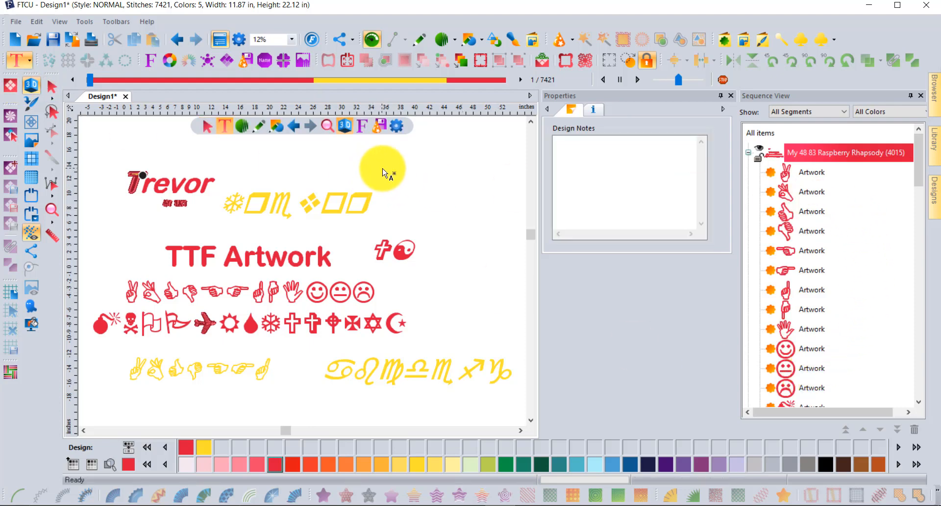
pyautogui.click(385, 163)
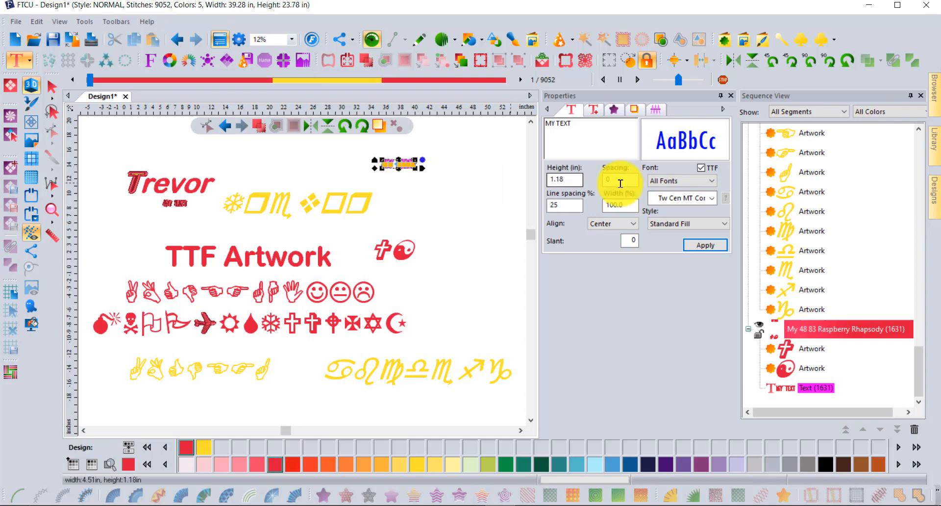
pyautogui.click(711, 198)
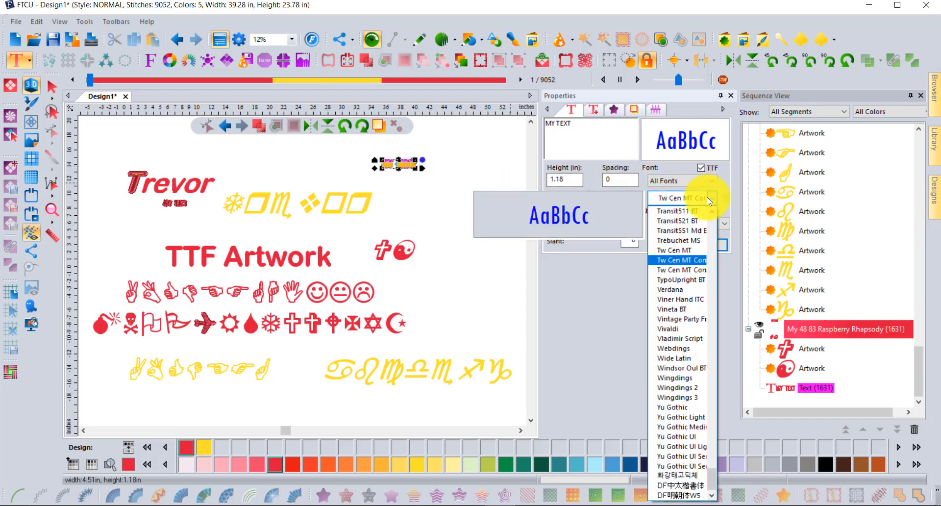
pyautogui.scroll(1, 677, 310)
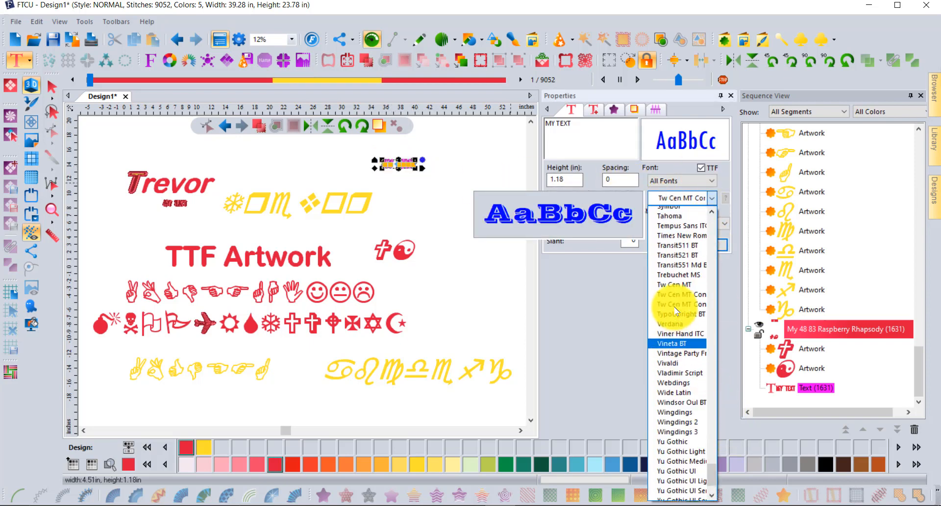
pyautogui.scroll(2, 677, 294)
pyautogui.click(677, 258)
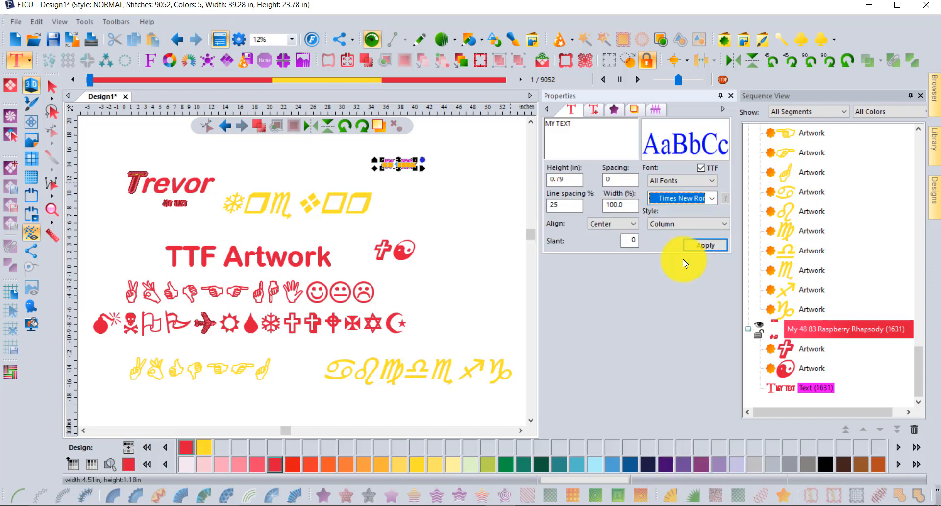
# Step: Replace the MY TEXT placeholder with the pasted À and apply it to the design
pyautogui.moveTo(575, 122); pyautogui.dragTo(510, 126)
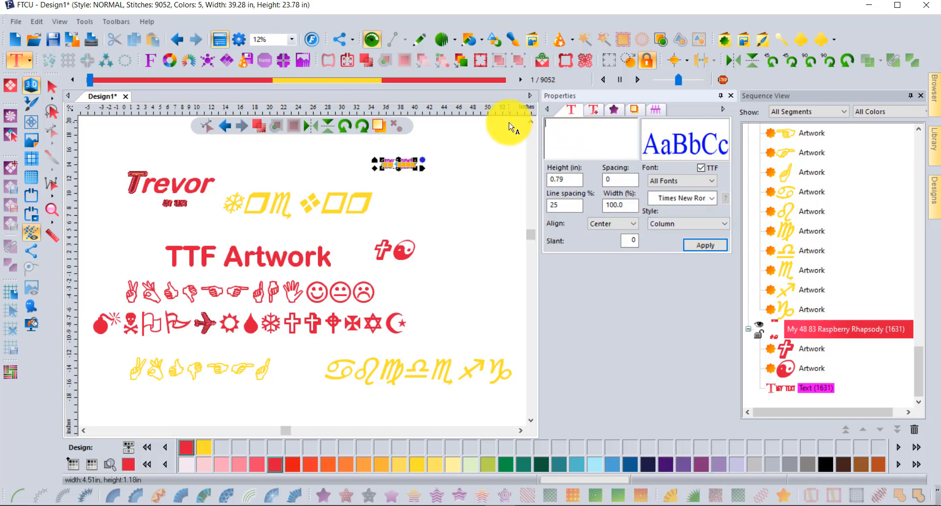
pyautogui.rightClick(575, 129)
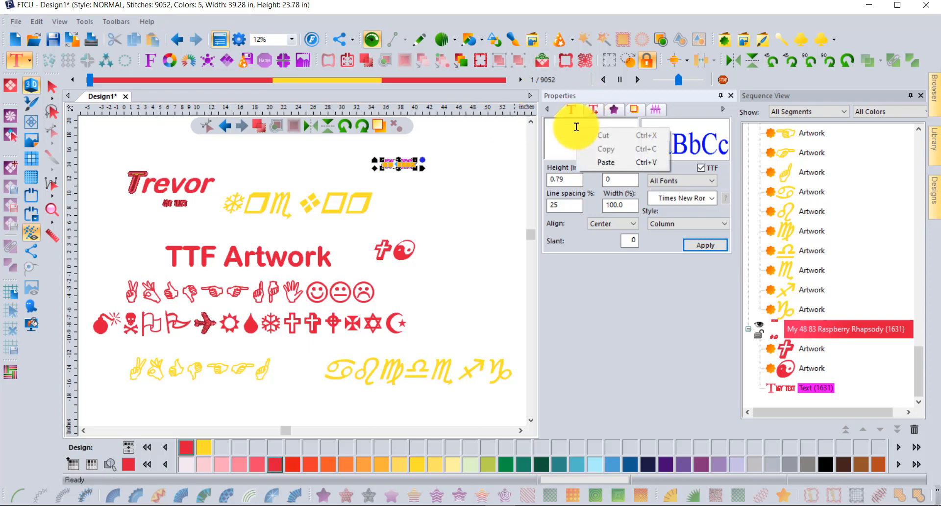
pyautogui.click(642, 162)
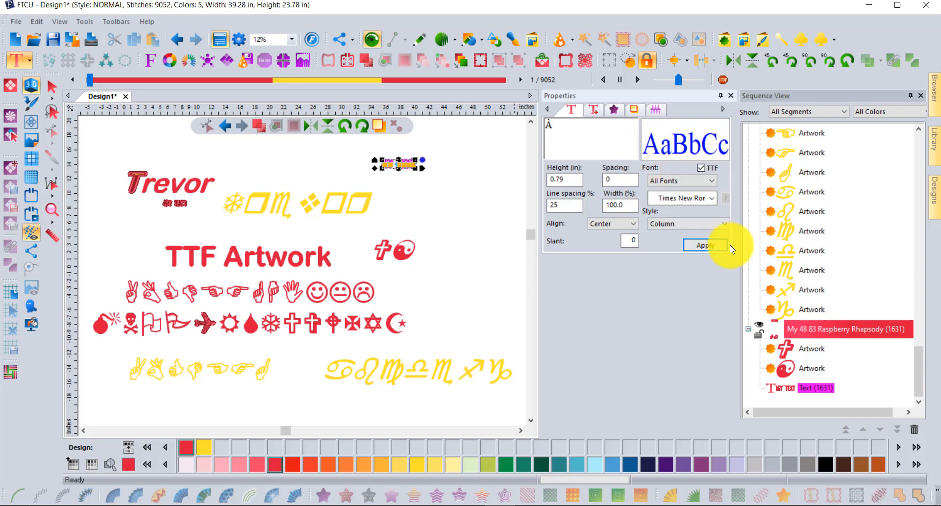
pyautogui.click(701, 245)
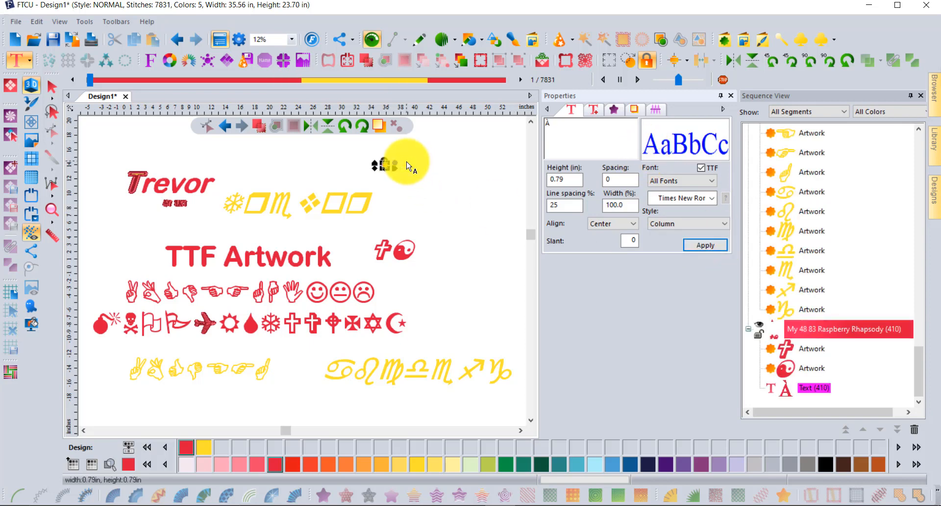
pyautogui.scroll(1, 388, 160)
pyautogui.scroll(2, 352, 147)
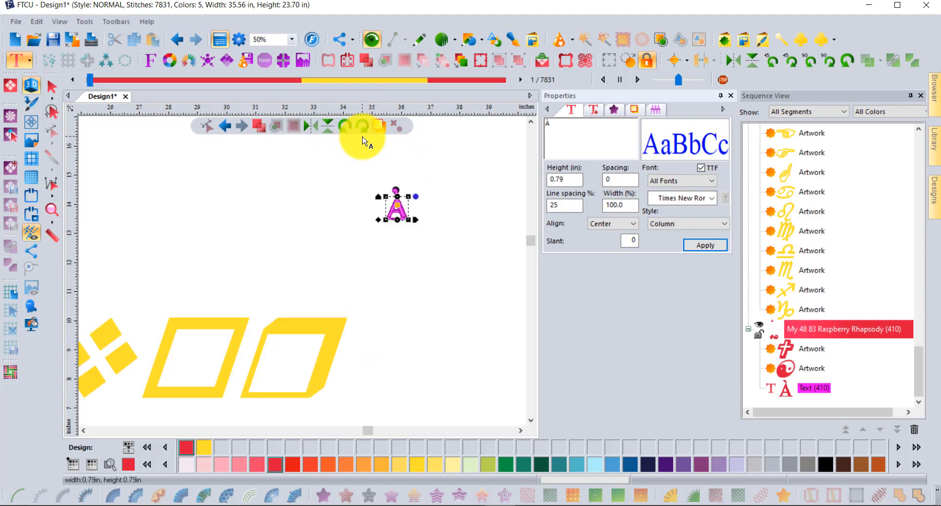
pyautogui.scroll(1, 493, 266)
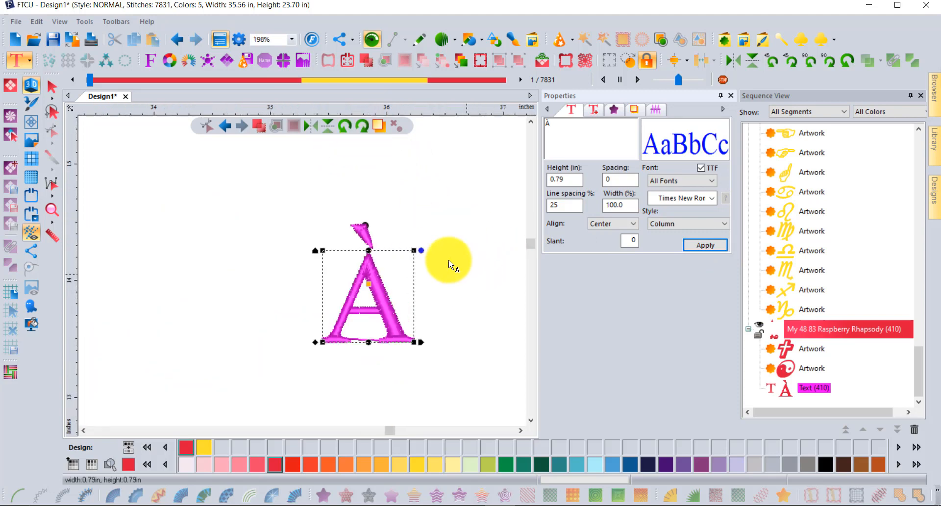
pyautogui.click(53, 87)
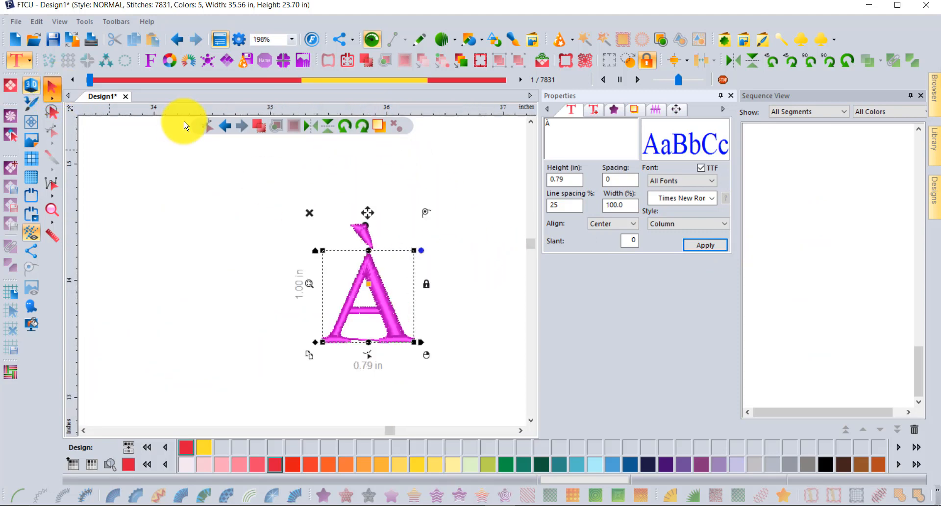
pyautogui.click(184, 126)
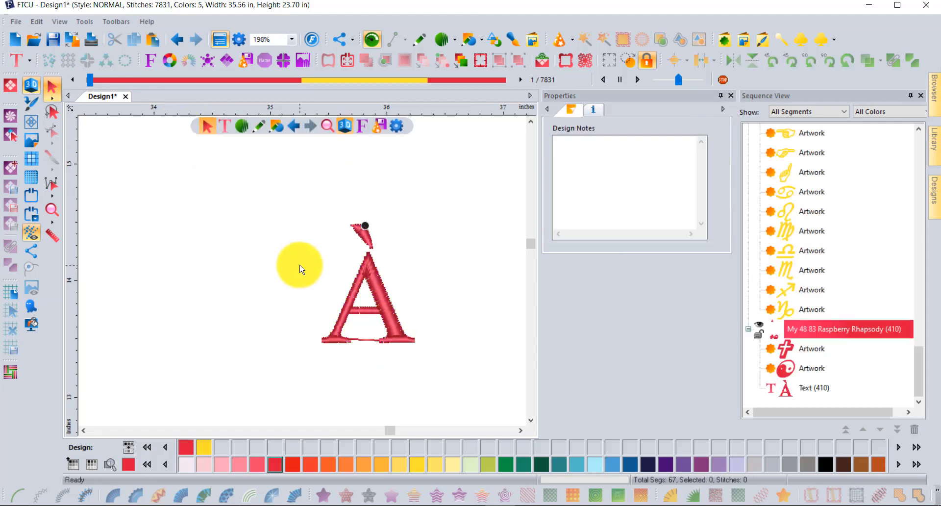
pyautogui.scroll(-2, 300, 268)
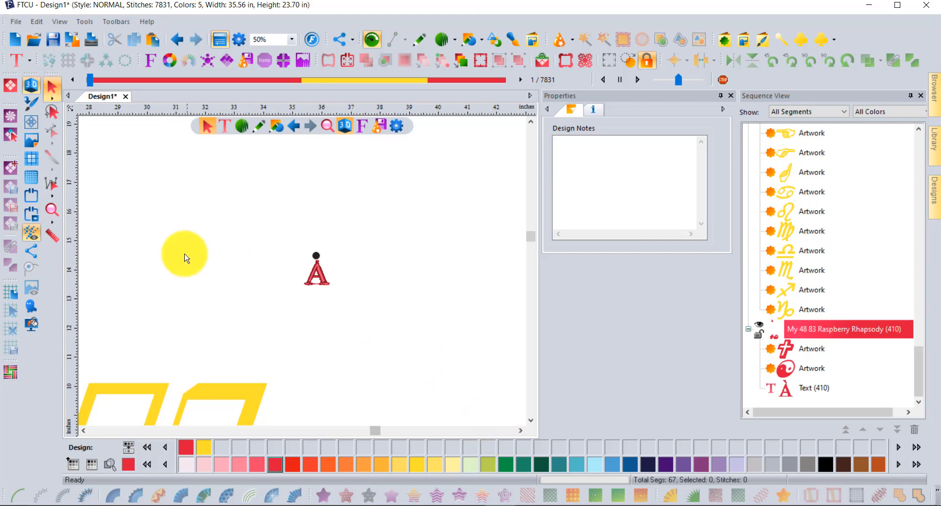
pyautogui.click(51, 211)
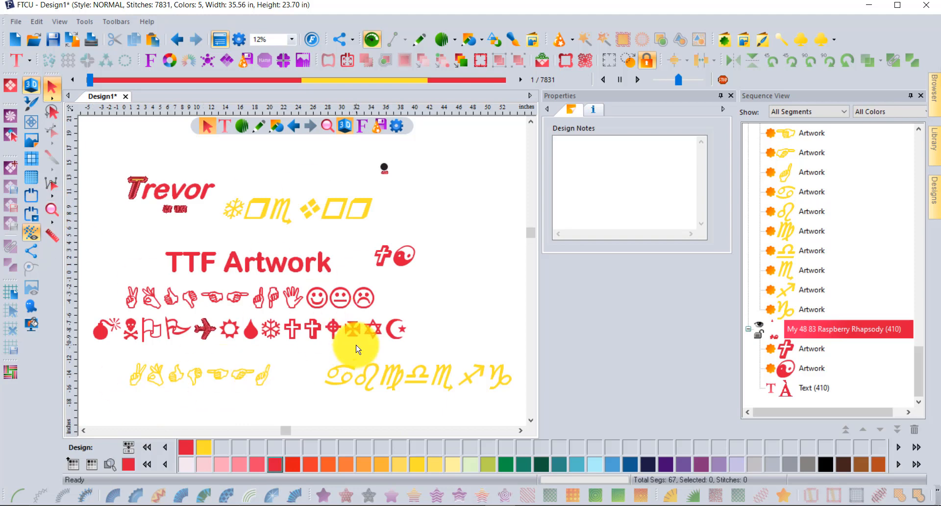